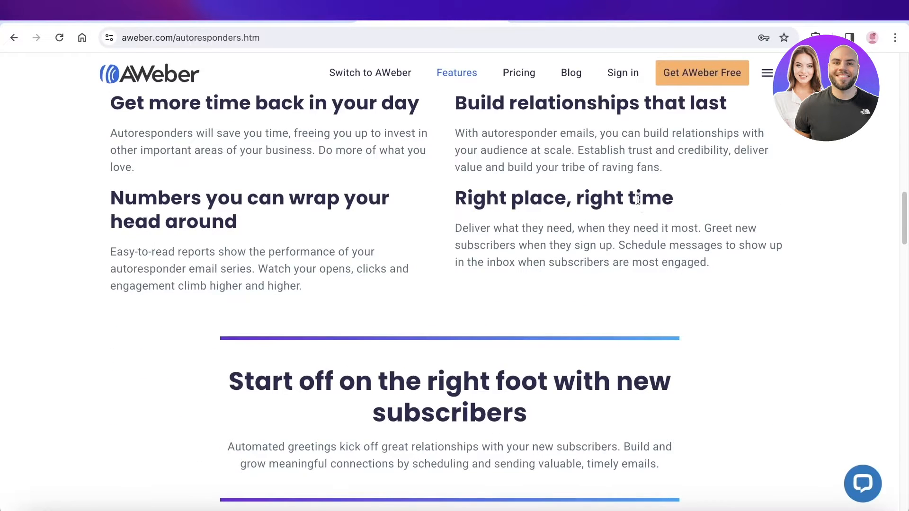
{"action": "scroll", "coordinate": [639, 200], "scroll_direction": "up", "scroll_amount": 3}
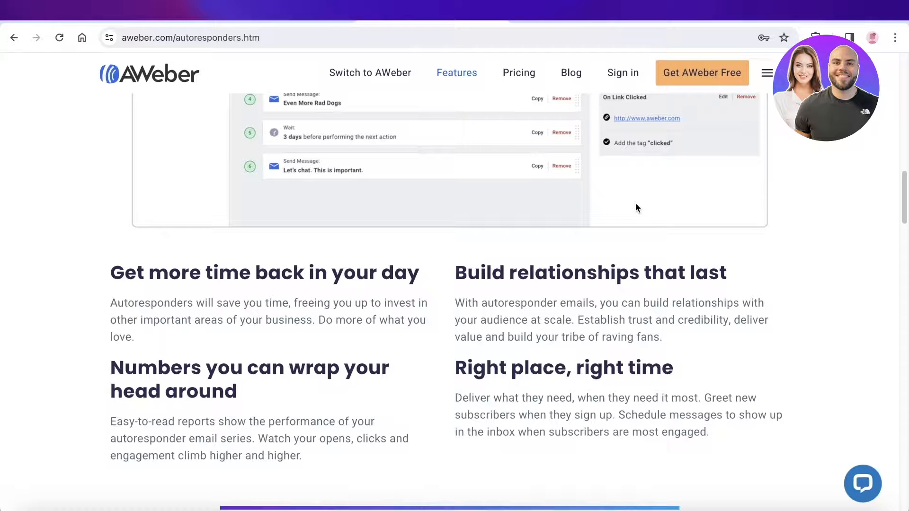
Go from the AWeber homepage to the account sign-in page
{"action": "scroll", "coordinate": [635, 204], "scroll_direction": "up", "scroll_amount": 5}
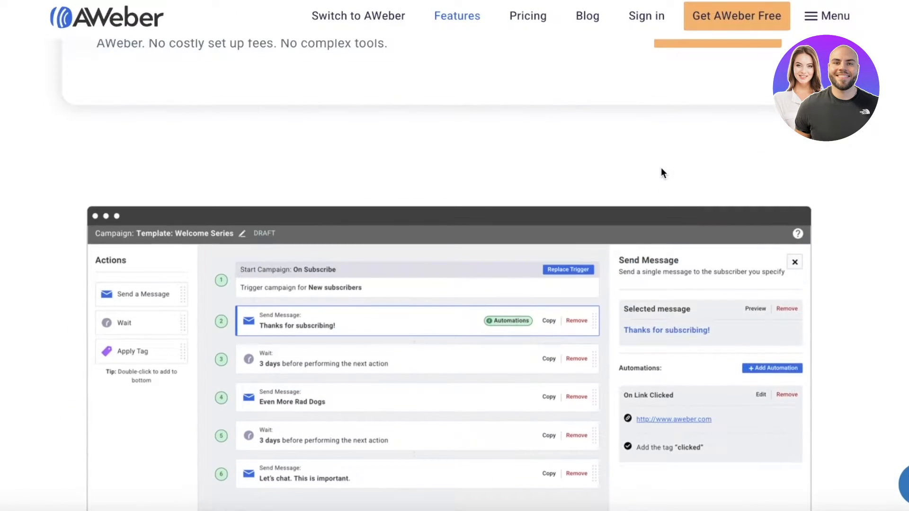
{"action": "scroll", "coordinate": [661, 168], "scroll_direction": "up", "scroll_amount": 4}
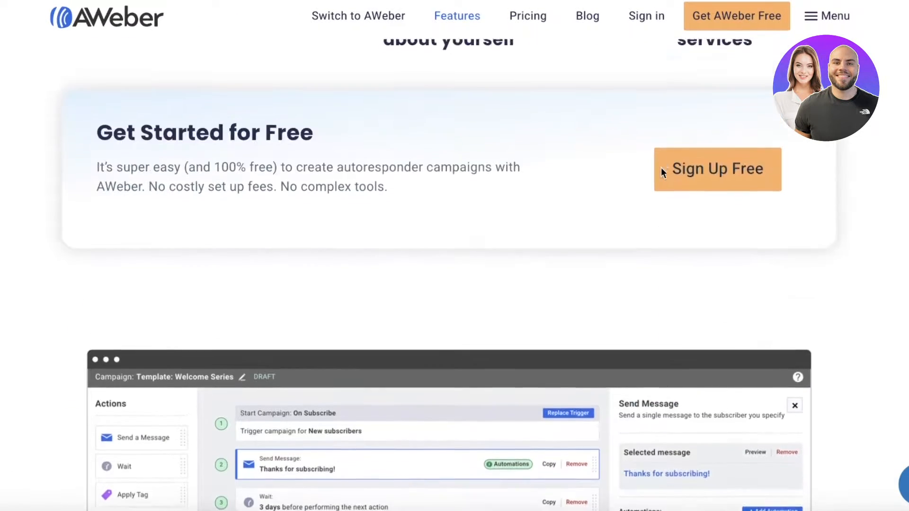
{"action": "scroll", "coordinate": [662, 173], "scroll_direction": "up", "scroll_amount": 6}
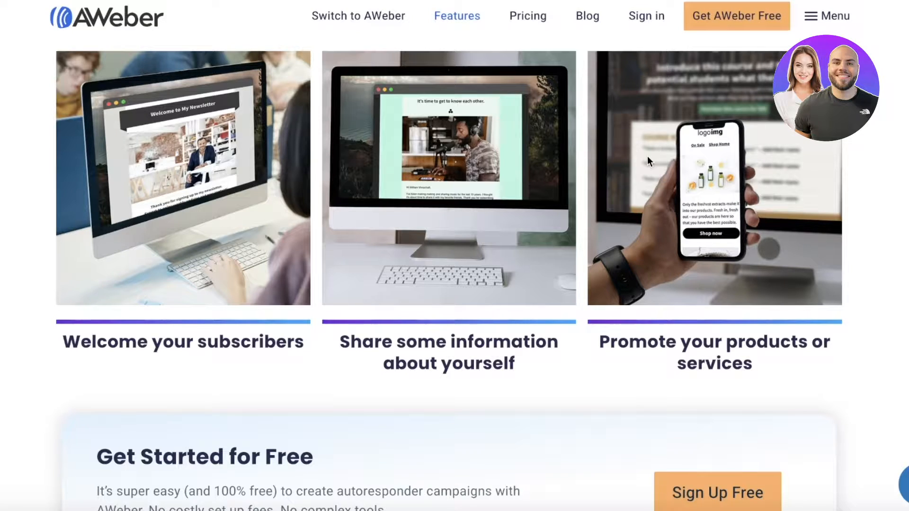
{"action": "left_click", "coordinate": [711, 26]}
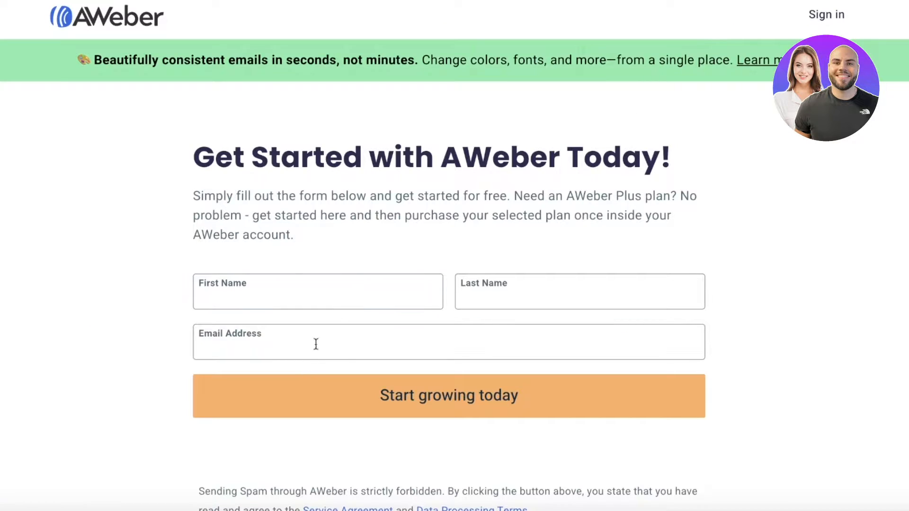
{"action": "left_click", "coordinate": [812, 19]}
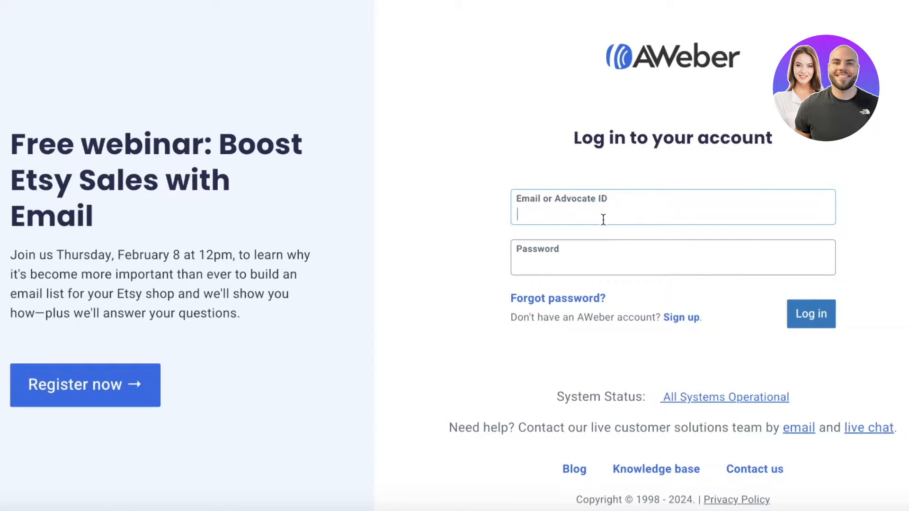
Log in with the saved account email and the account password
{"action": "left_click", "coordinate": [603, 219]}
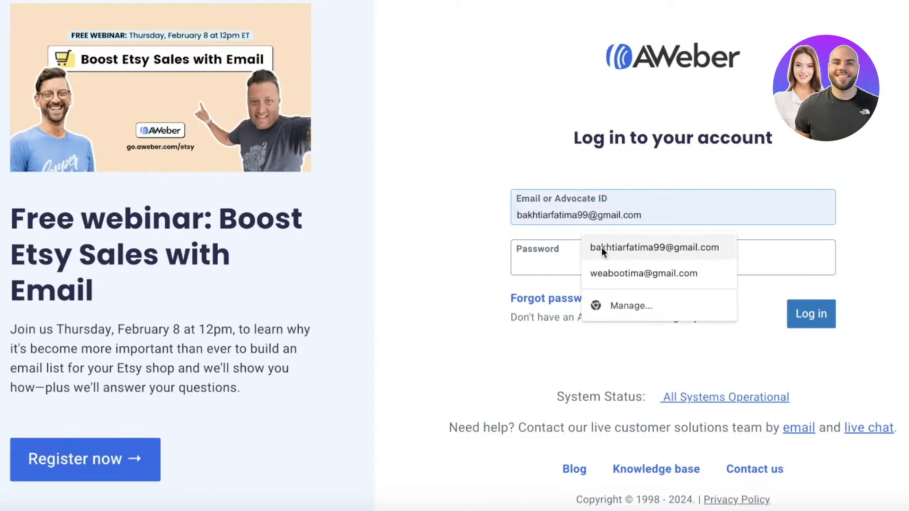
{"action": "left_click", "coordinate": [601, 247]}
{"action": "left_click", "coordinate": [605, 219]}
{"action": "triple_click", "coordinate": [605, 220]}
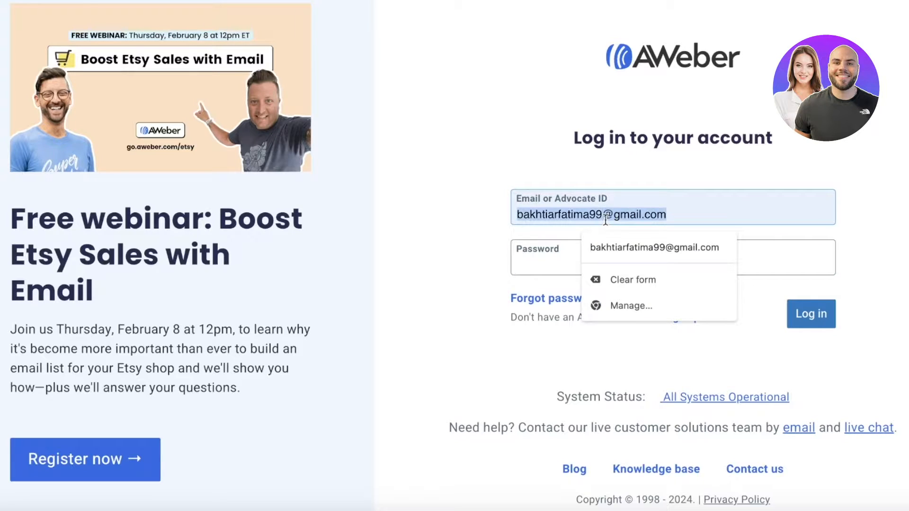
{"action": "type", "text": "weaboo"}
{"action": "left_click", "coordinate": [597, 239]}
{"action": "left_click", "coordinate": [583, 263]}
{"action": "type", "text": "•••••••"}
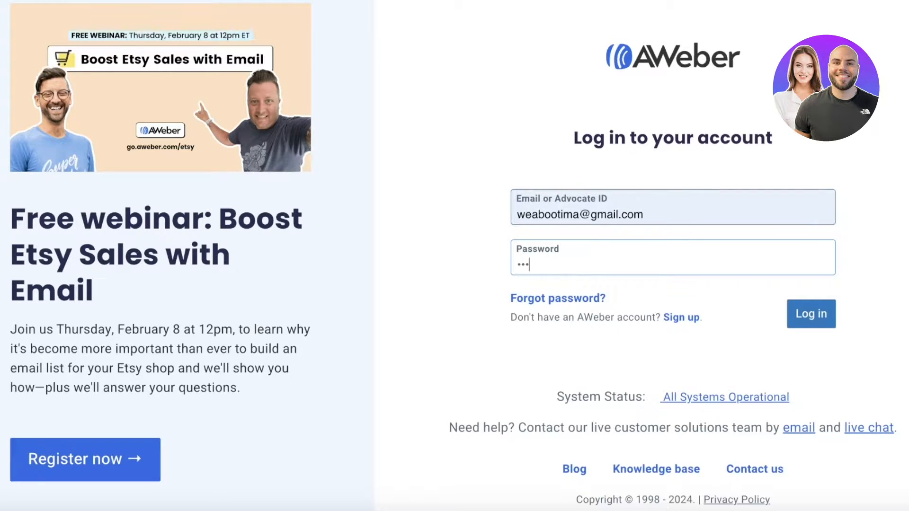
{"action": "type", "text": "••"}
{"action": "key", "text": "Return"}
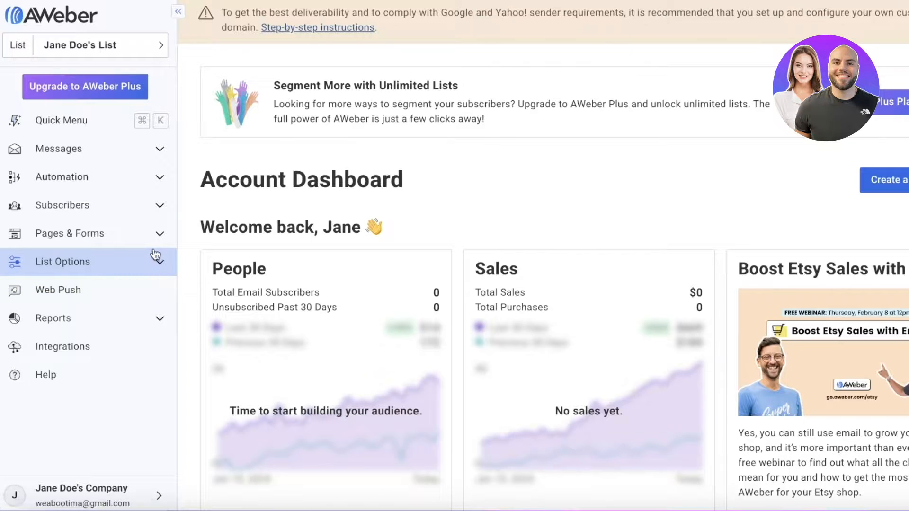
Browse Campaigns and All Messages, then return to Campaigns showing the two template drafts
{"action": "left_click", "coordinate": [112, 173]}
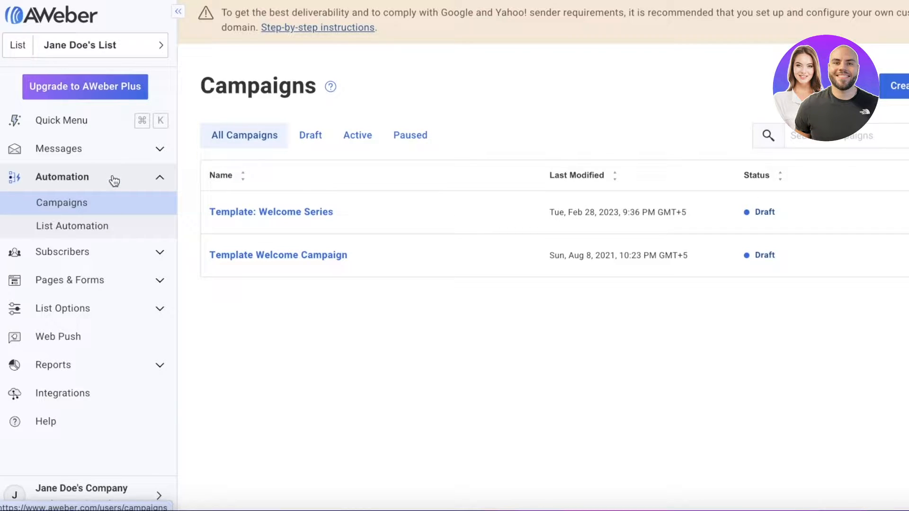
{"action": "left_click", "coordinate": [124, 151]}
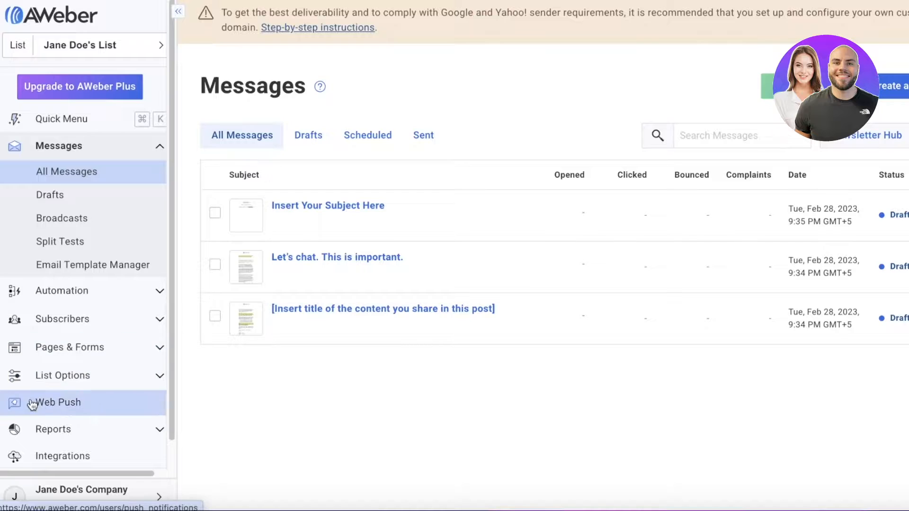
{"action": "scroll", "coordinate": [83, 344], "scroll_direction": "down", "scroll_amount": 1}
{"action": "left_click", "coordinate": [150, 286]}
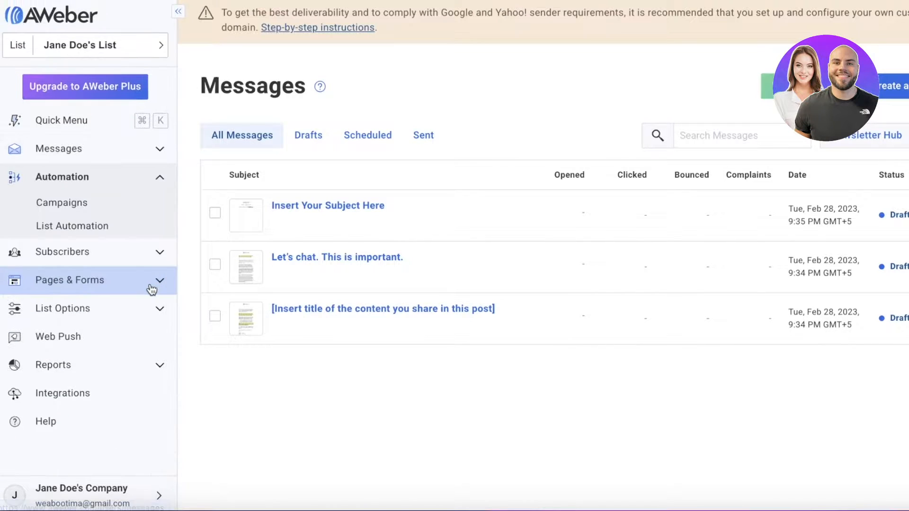
{"action": "left_click", "coordinate": [156, 151]}
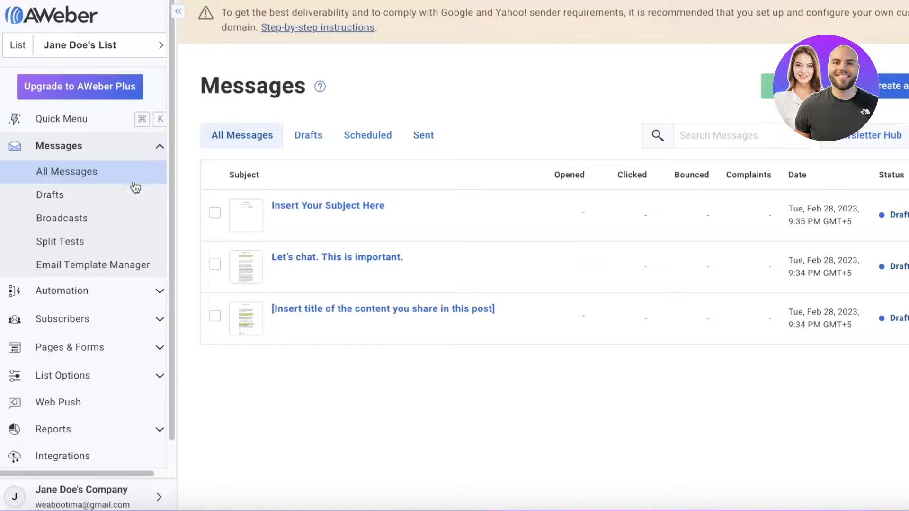
{"action": "scroll", "coordinate": [82, 358], "scroll_direction": "down", "scroll_amount": 1}
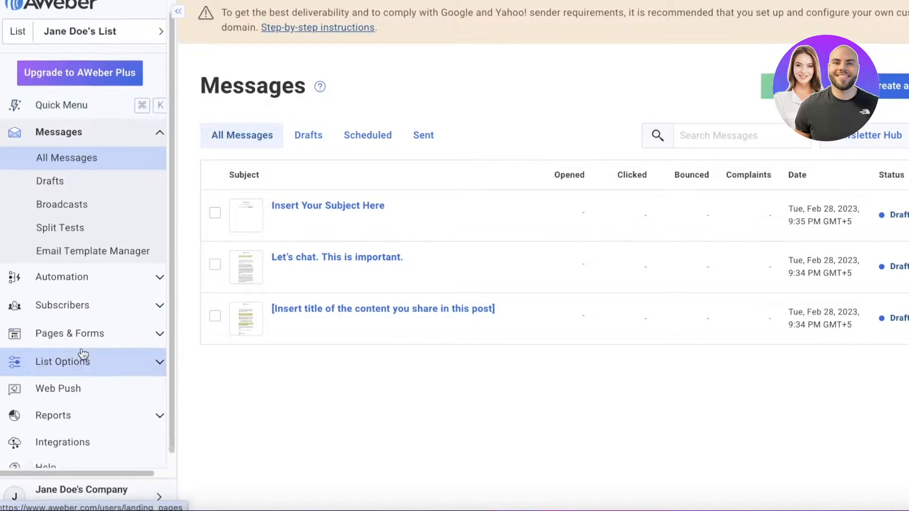
{"action": "left_click", "coordinate": [90, 277]}
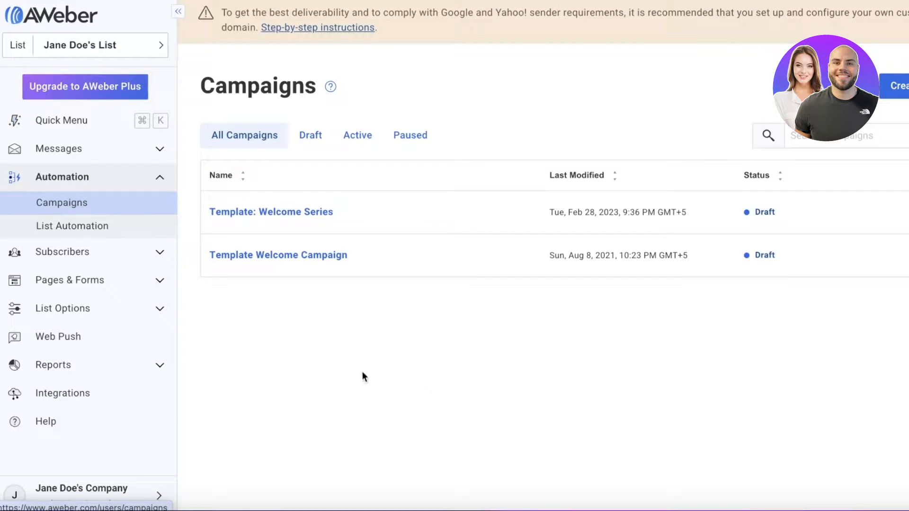
{"action": "left_click", "coordinate": [89, 254]}
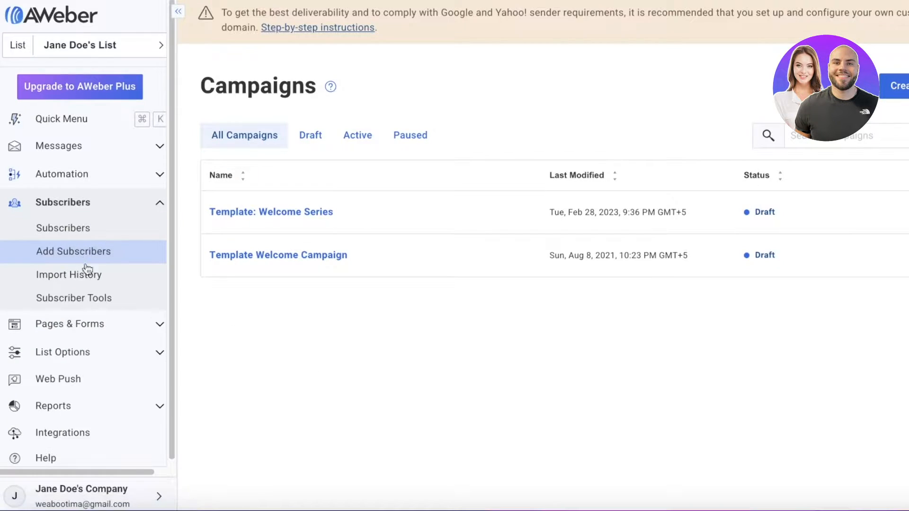
Manually add one subscriber with a name and autofilled email, then view the Subscribers list
{"action": "left_click", "coordinate": [82, 250]}
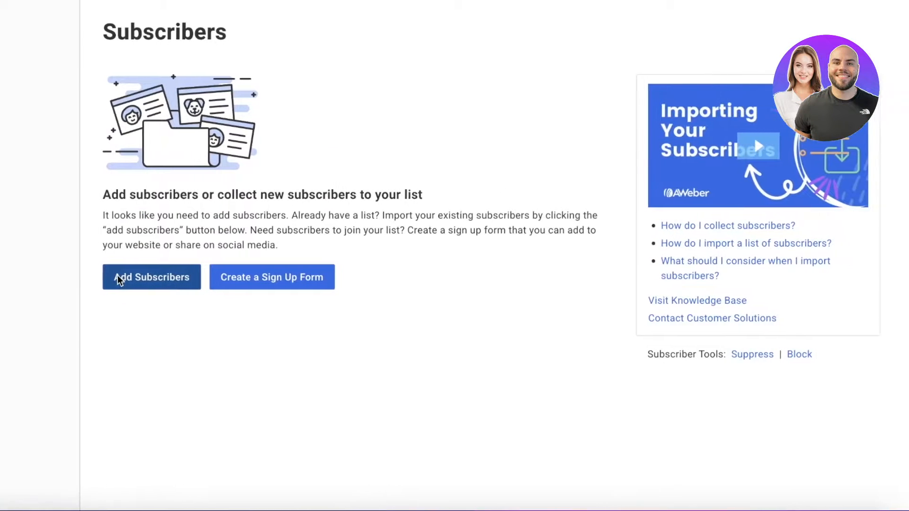
{"action": "left_click", "coordinate": [217, 279]}
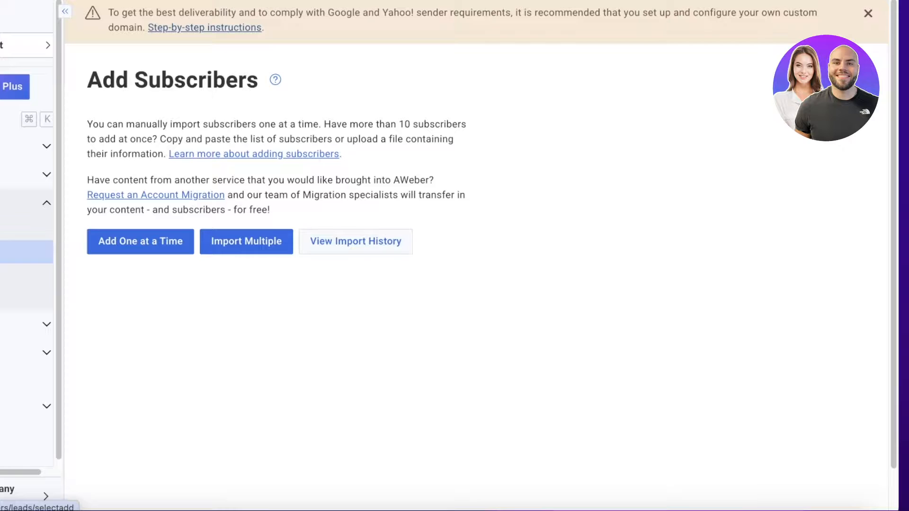
{"action": "left_click", "coordinate": [163, 243]}
{"action": "left_click", "coordinate": [153, 179]}
{"action": "type", "text": "Anna"}
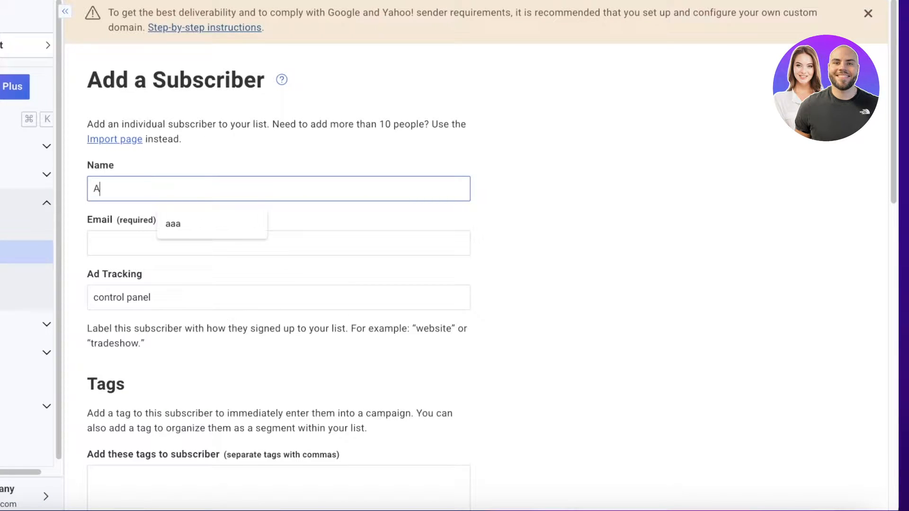
{"action": "left_click", "coordinate": [173, 247]}
{"action": "left_click", "coordinate": [166, 295]}
{"action": "scroll", "coordinate": [143, 436], "scroll_direction": "down", "scroll_amount": 15}
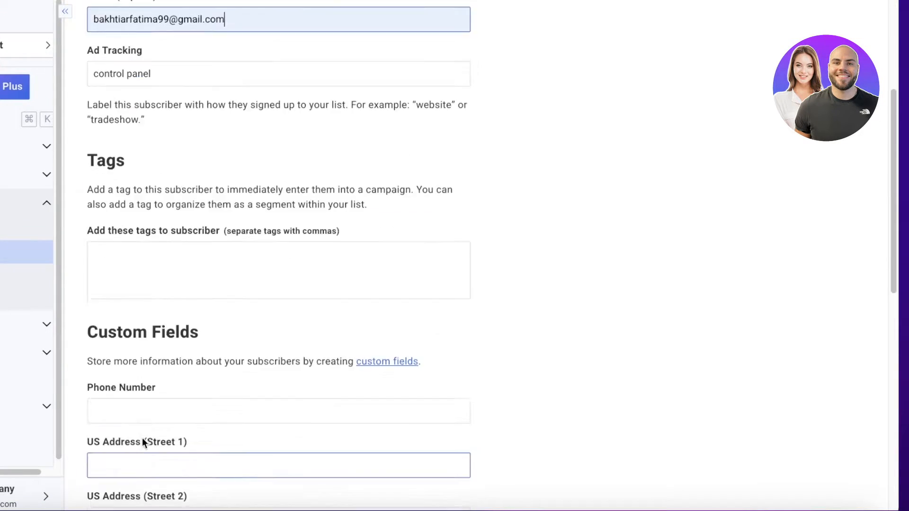
{"action": "left_click", "coordinate": [151, 374]}
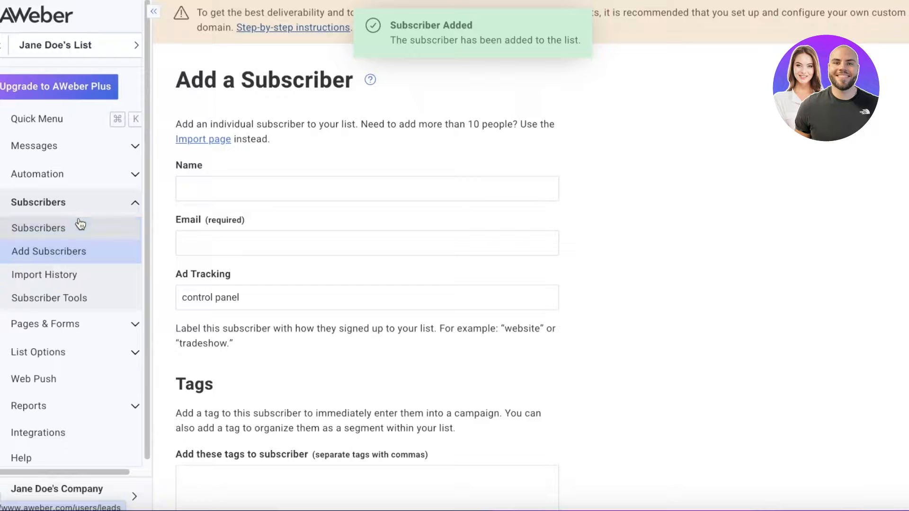
{"action": "left_click", "coordinate": [80, 226]}
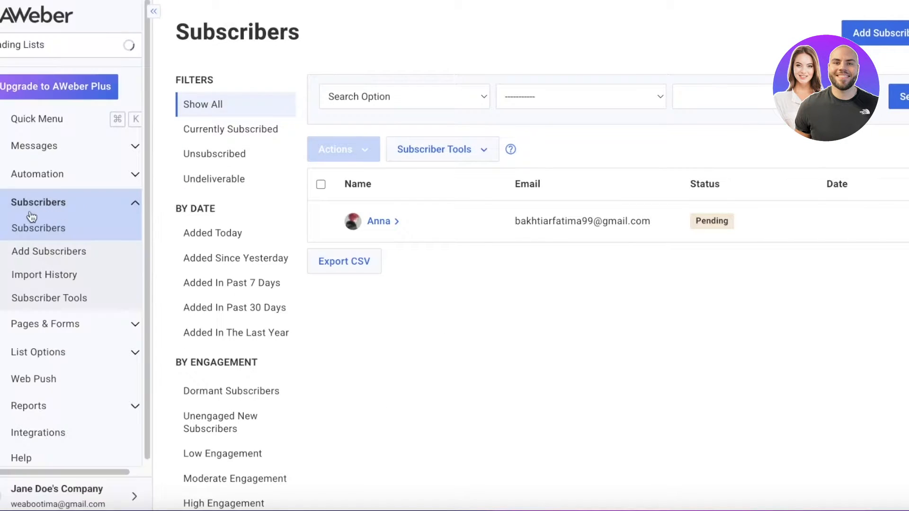
Open Campaigns and List Automation, then scroll through the Unlimited, Plus and Lite plan comparison
{"action": "left_click", "coordinate": [23, 177]}
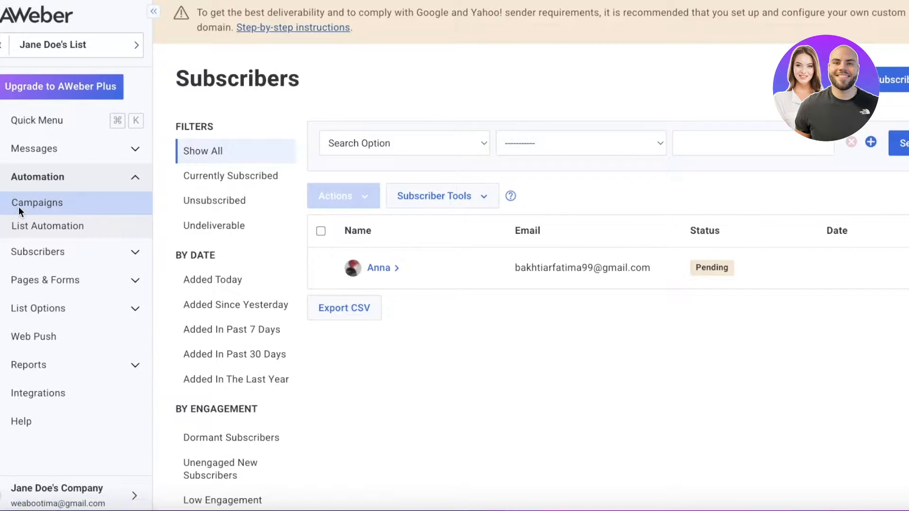
{"action": "left_click", "coordinate": [21, 203]}
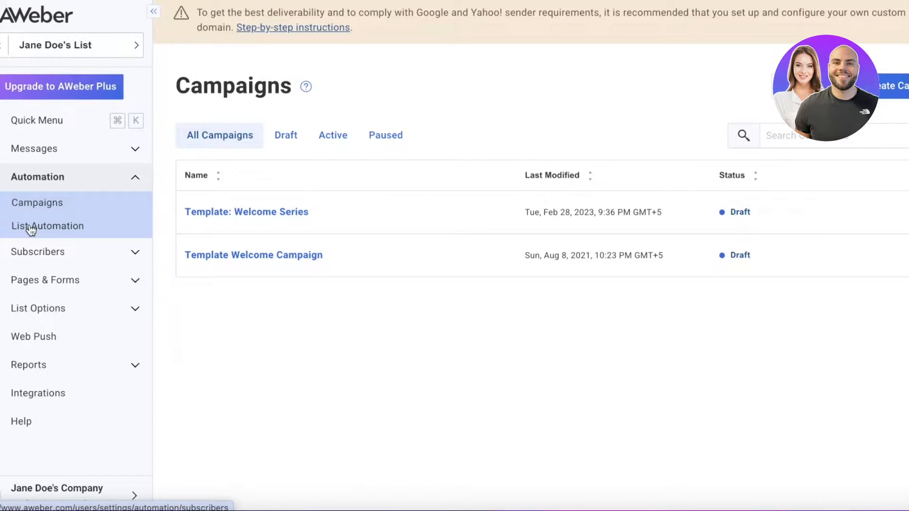
{"action": "left_click", "coordinate": [30, 228]}
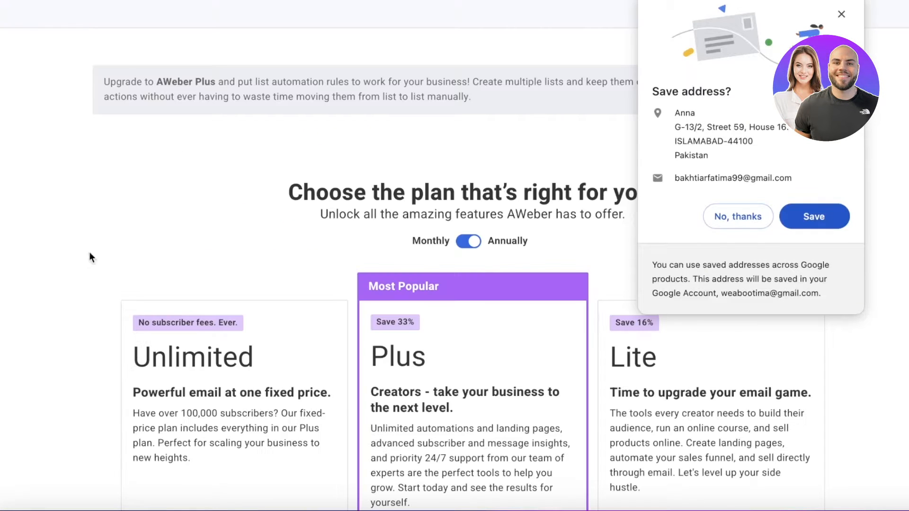
{"action": "left_click", "coordinate": [780, 218]}
{"action": "scroll", "coordinate": [611, 283], "scroll_direction": "down", "scroll_amount": 5}
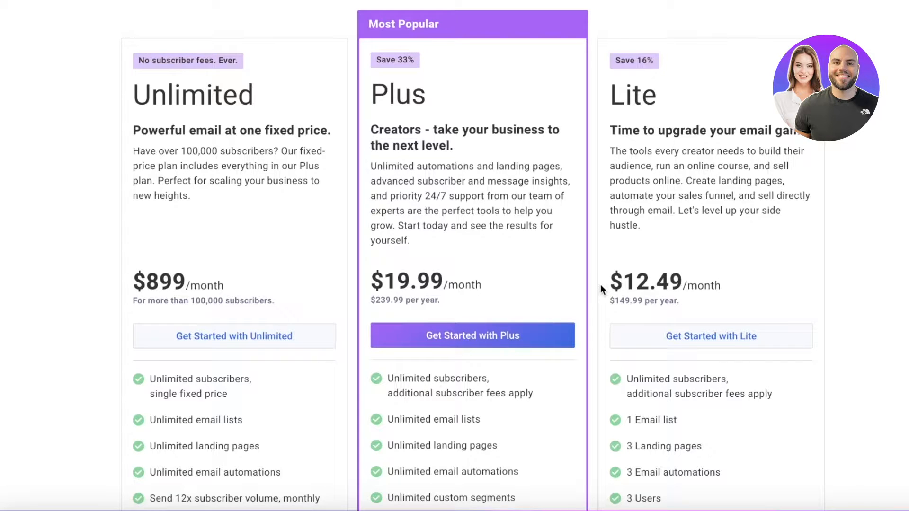
{"action": "scroll", "coordinate": [600, 289], "scroll_direction": "down", "scroll_amount": 5}
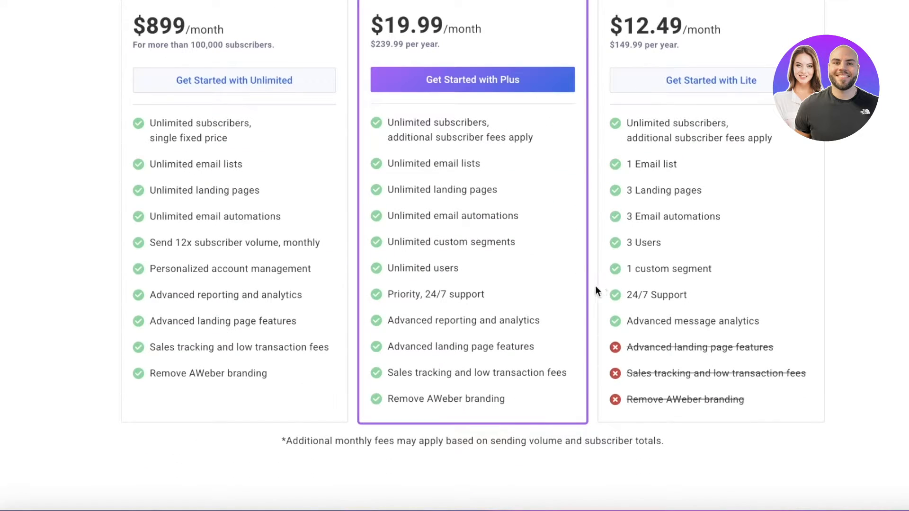
{"action": "scroll", "coordinate": [433, 314], "scroll_direction": "up", "scroll_amount": 10}
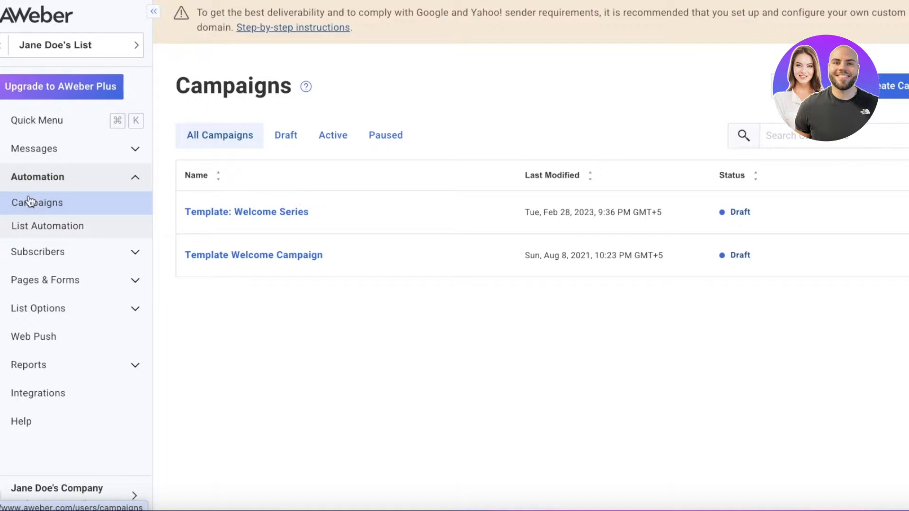
Create a new campaign from the Blank Campaign template
{"action": "left_click", "coordinate": [896, 82]}
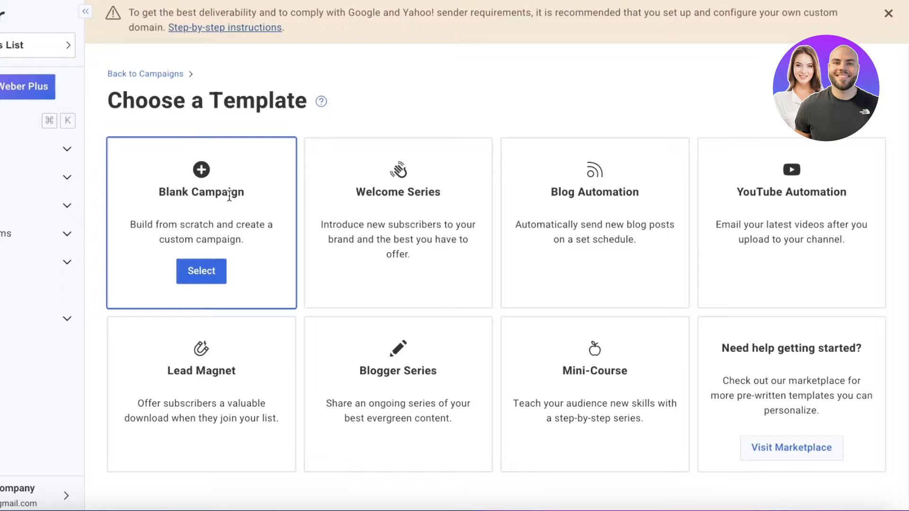
{"action": "left_click", "coordinate": [194, 271]}
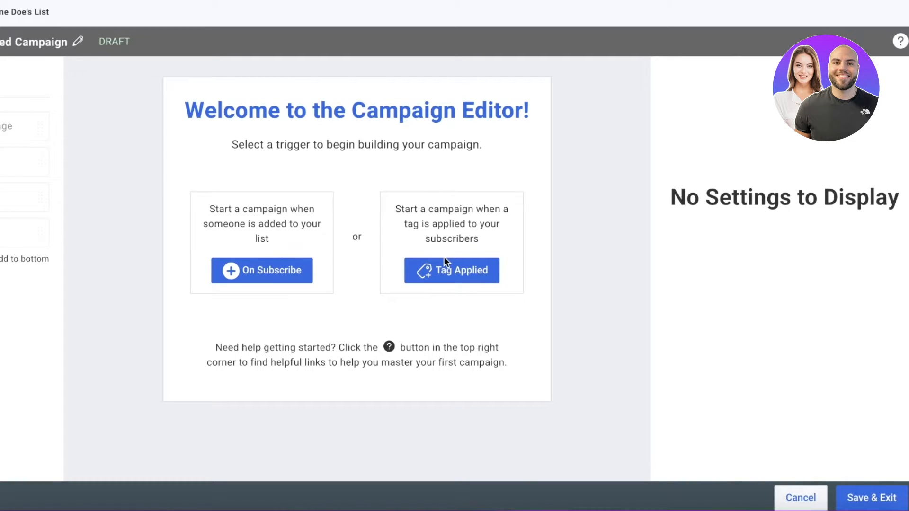
Set the campaign trigger to On Subscribe and add a Send Message step
{"action": "left_click", "coordinate": [232, 283]}
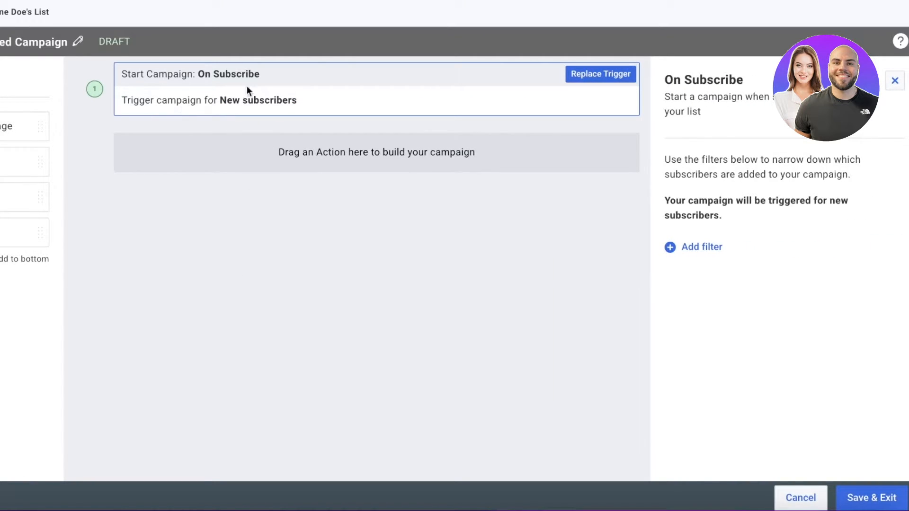
{"action": "left_click_drag", "start_coordinate": [4, 131], "coordinate": [383, 159]}
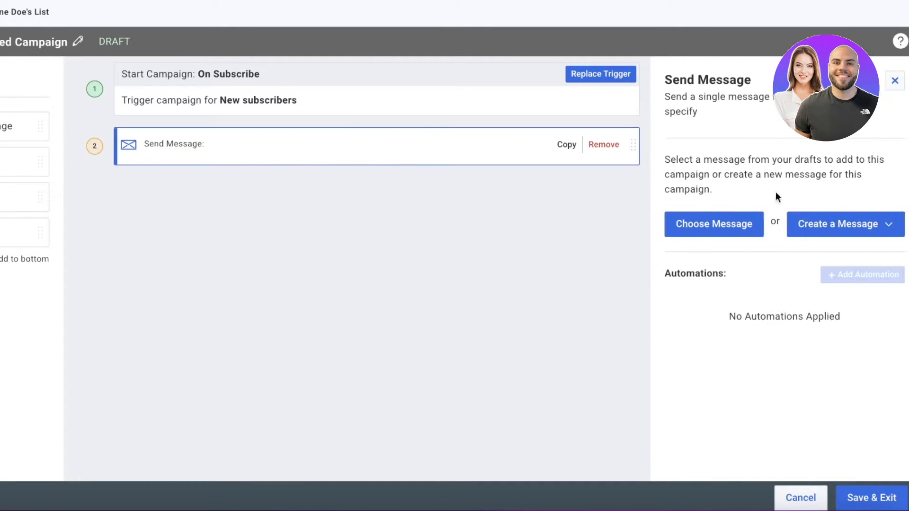
{"action": "left_click", "coordinate": [827, 227]}
{"action": "left_click", "coordinate": [717, 342]}
{"action": "left_click", "coordinate": [509, 186]}
{"action": "left_click", "coordinate": [424, 157]}
Create the step's email in the Drag & Drop Email Builder
{"action": "left_click", "coordinate": [728, 225]}
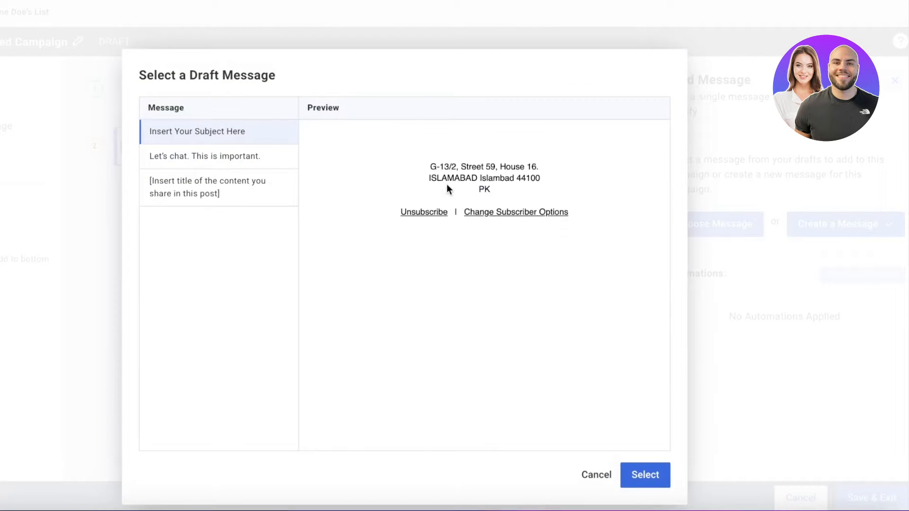
{"action": "left_click", "coordinate": [223, 157]}
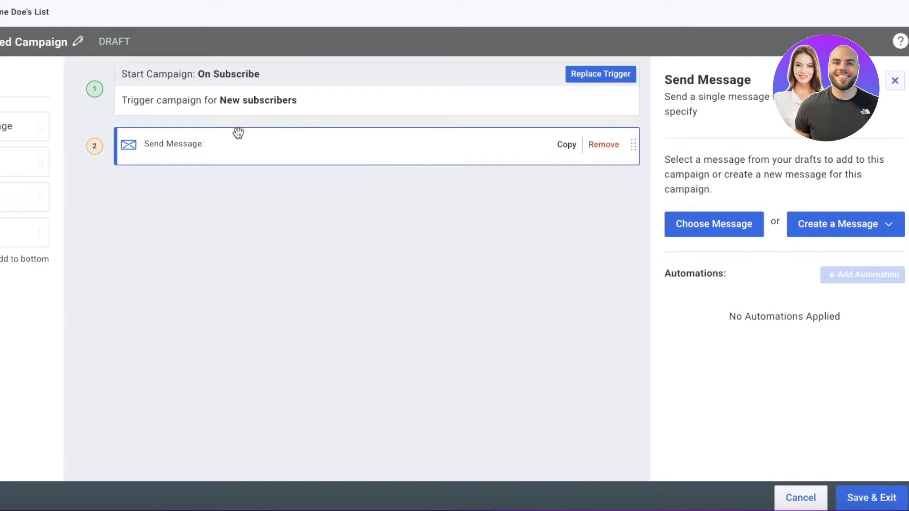
{"action": "left_click", "coordinate": [882, 227]}
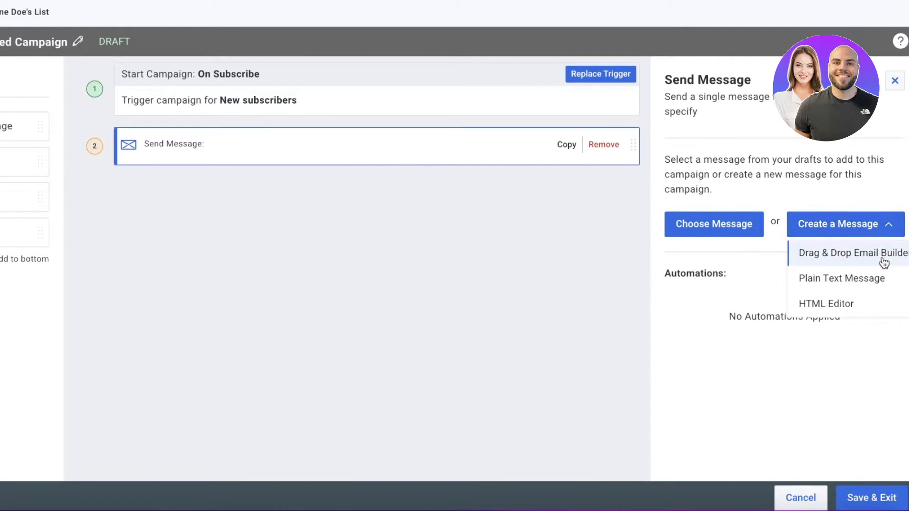
{"action": "left_click", "coordinate": [833, 278]}
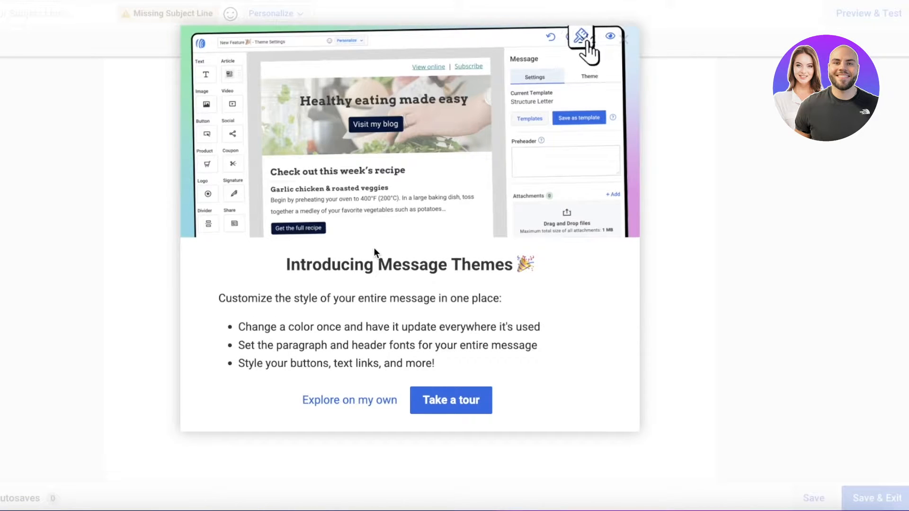
Give the email the subject 'Welcome to Durden', save it and return to the campaign
{"action": "left_click", "coordinate": [341, 387]}
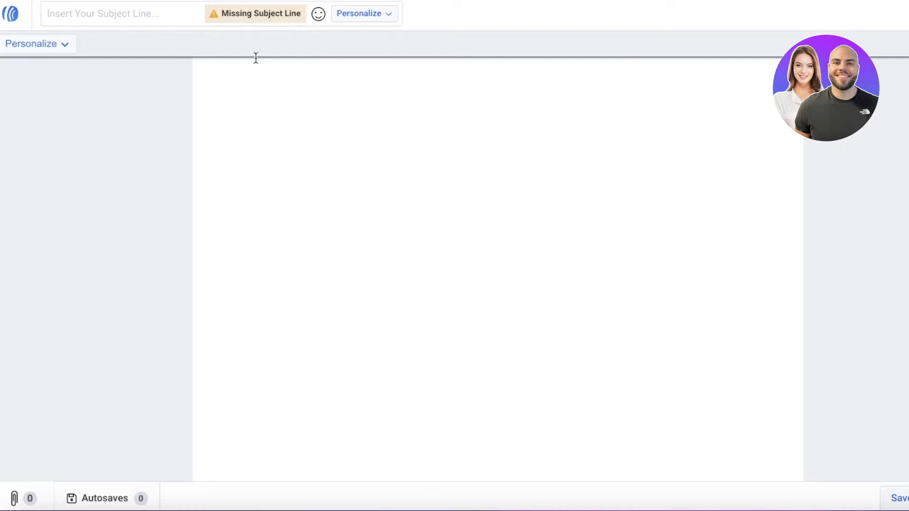
{"action": "left_click", "coordinate": [151, 18]}
{"action": "type", "text": "Welcome to Durden"}
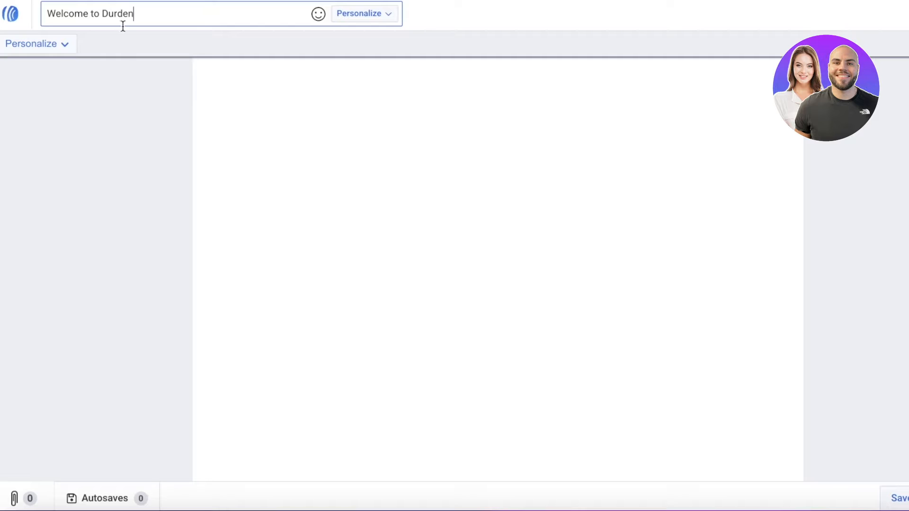
{"action": "left_click", "coordinate": [56, 41]}
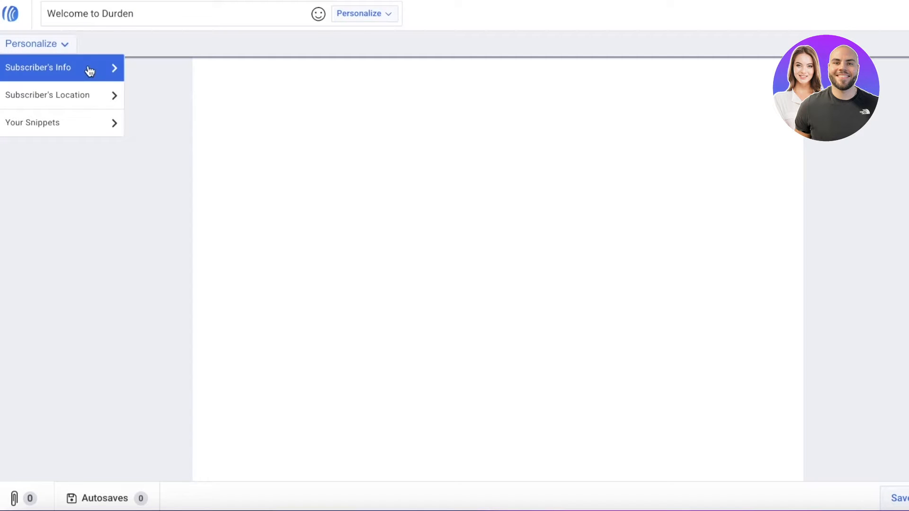
{"action": "left_click", "coordinate": [242, 157]}
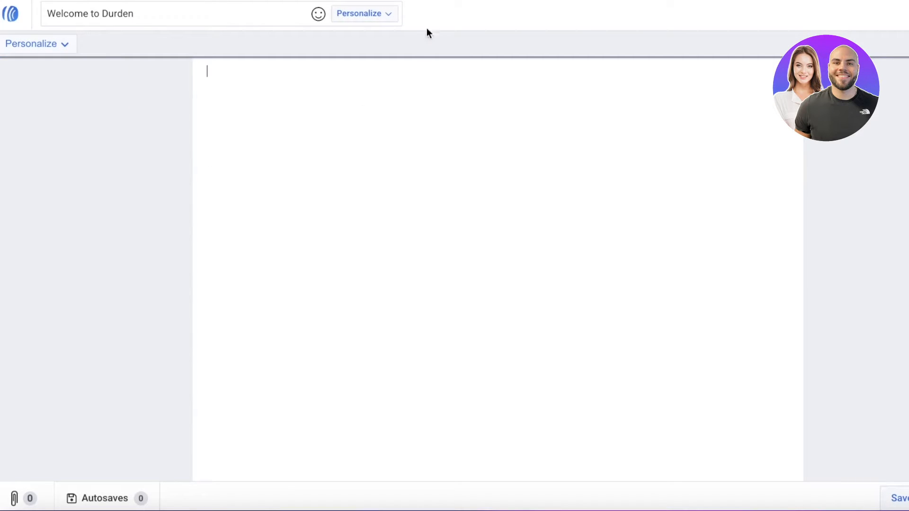
{"action": "left_click", "coordinate": [901, 498]}
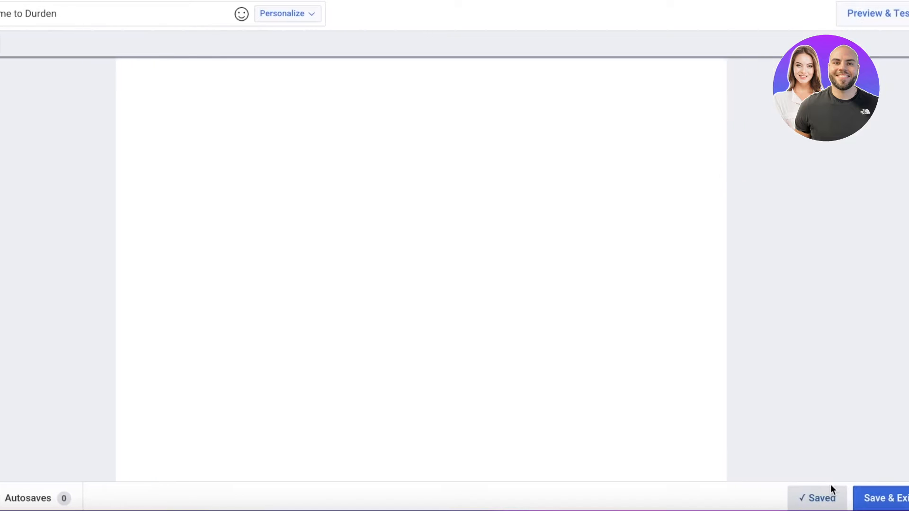
{"action": "left_click", "coordinate": [867, 500]}
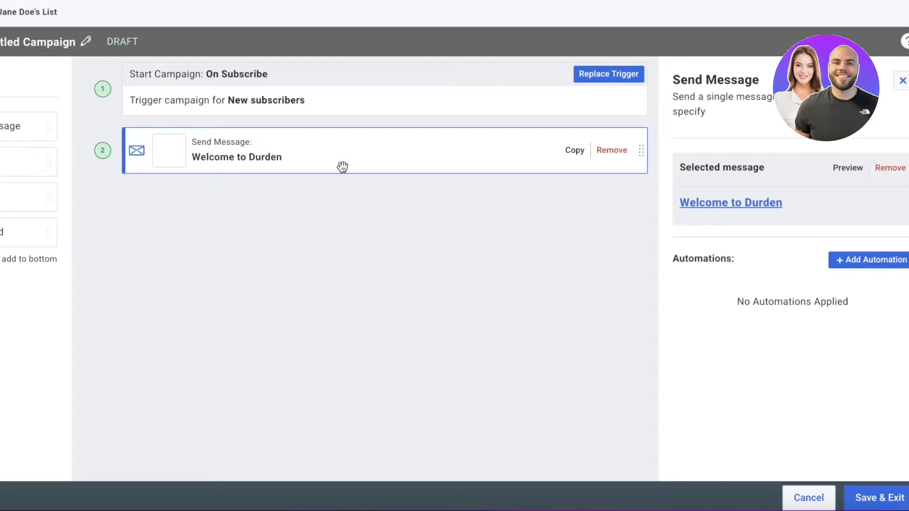
Try campaign options and a first Wait step, then remove that Wait step
{"action": "left_click", "coordinate": [458, 313]}
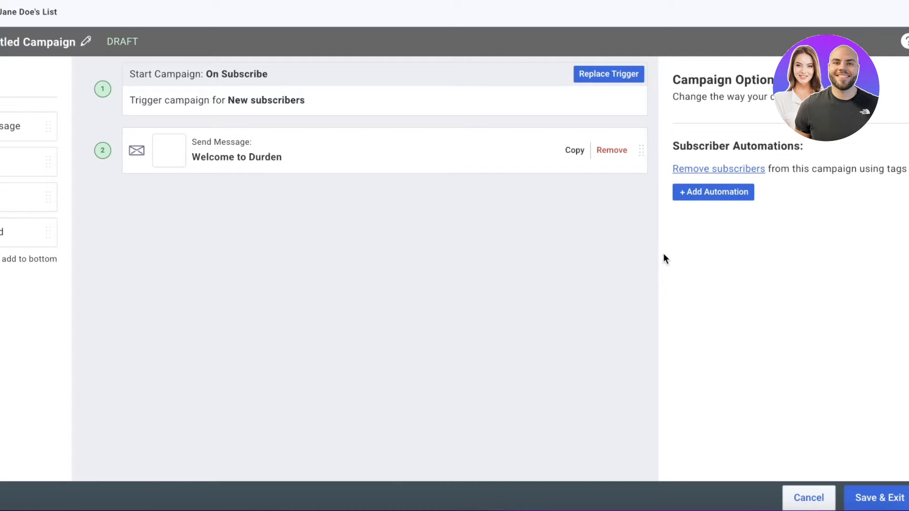
{"action": "left_click", "coordinate": [697, 192]}
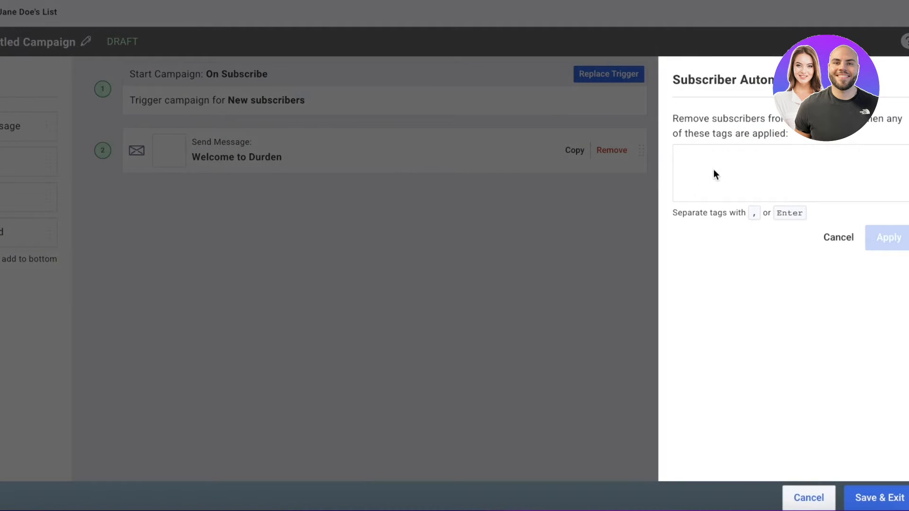
{"action": "left_click", "coordinate": [830, 240]}
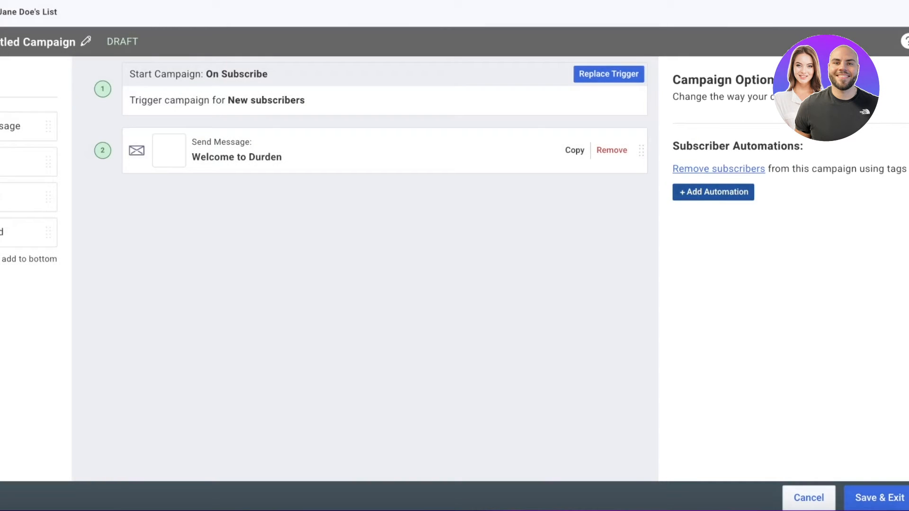
{"action": "left_click_drag", "start_coordinate": [52, 162], "coordinate": [341, 231]}
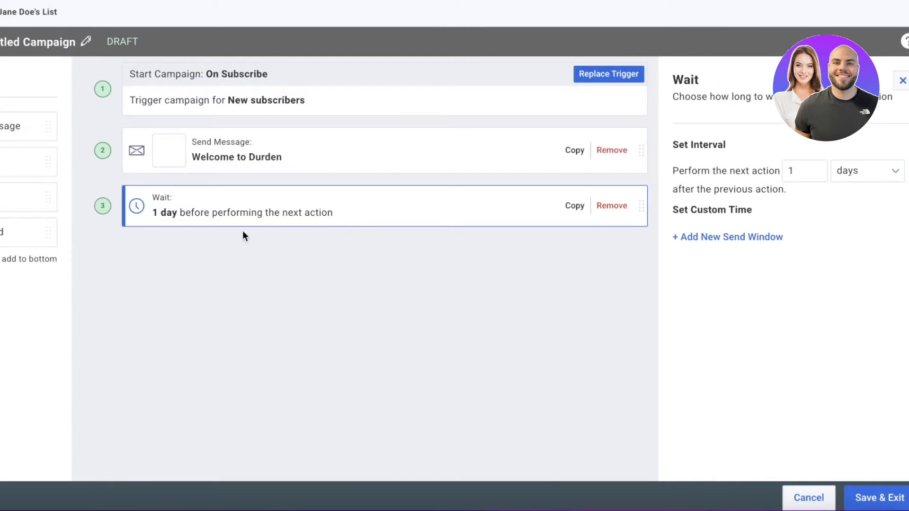
{"action": "left_click", "coordinate": [747, 238]}
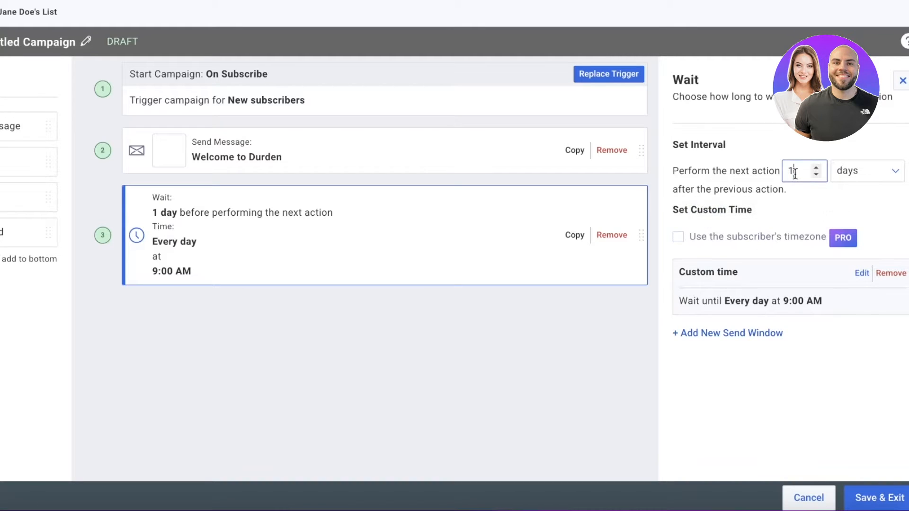
{"action": "left_click", "coordinate": [870, 171]}
{"action": "left_click", "coordinate": [377, 289]}
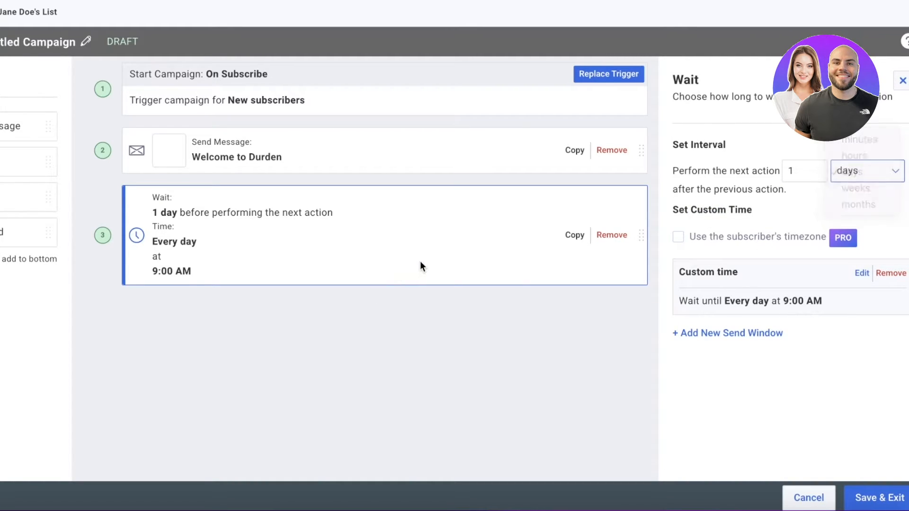
{"action": "left_click", "coordinate": [611, 235]}
Add a 3-day Wait after the welcome email, followed by a new Send Message step
{"action": "left_click_drag", "start_coordinate": [47, 198], "coordinate": [276, 213]}
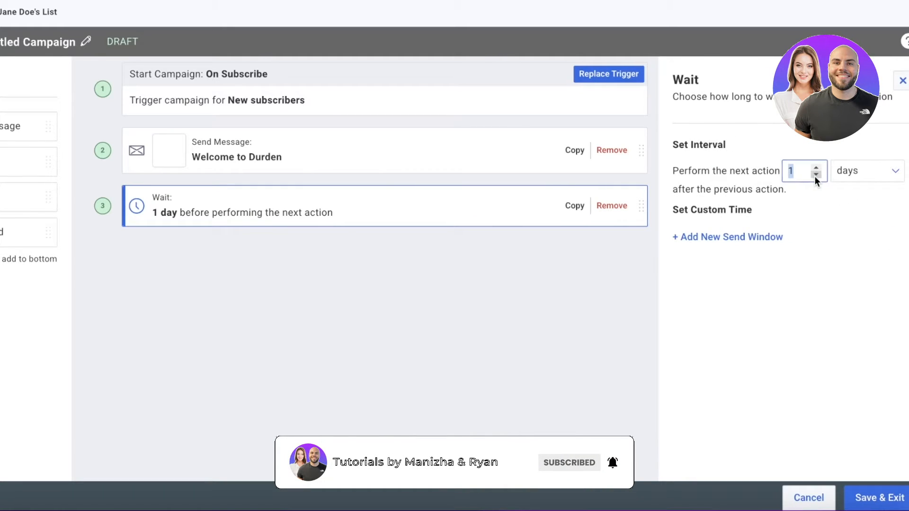
{"action": "type", "text": "3"}
{"action": "left_click", "coordinate": [834, 167]}
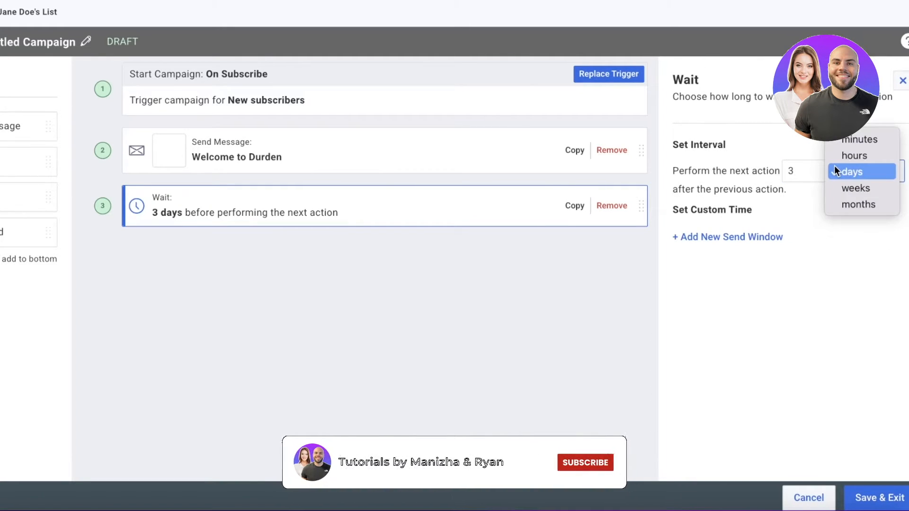
{"action": "left_click", "coordinate": [834, 170]}
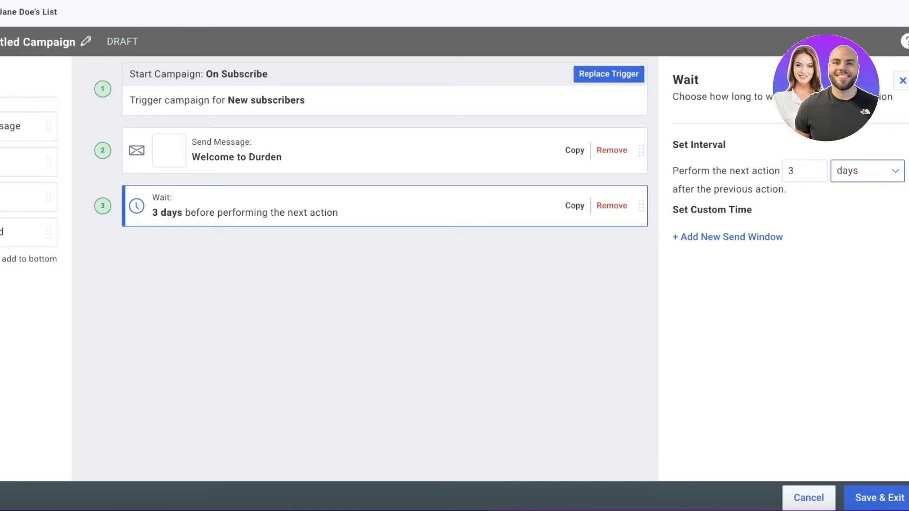
{"action": "left_click_drag", "start_coordinate": [29, 126], "coordinate": [296, 328]}
Preview the saved drafts and attach 'Let's chat. This is important.' to step 4
{"action": "left_click", "coordinate": [737, 222]}
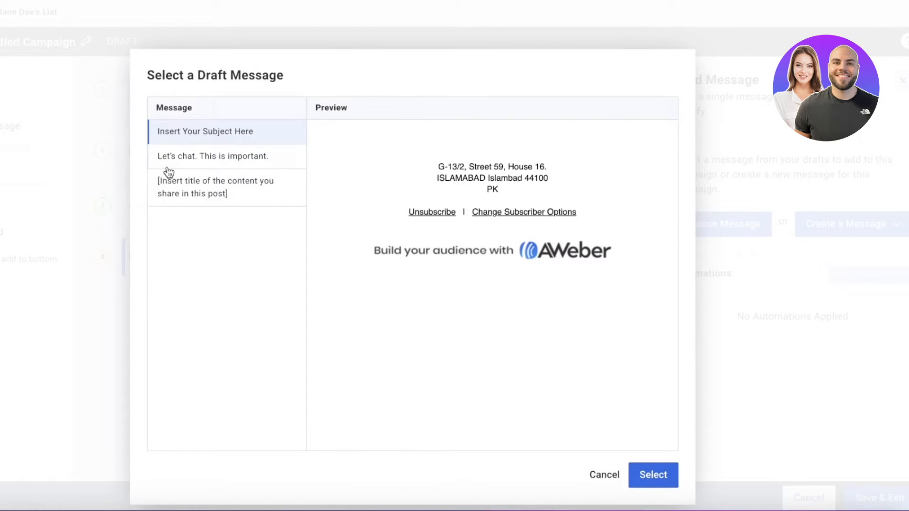
{"action": "left_click", "coordinate": [168, 163]}
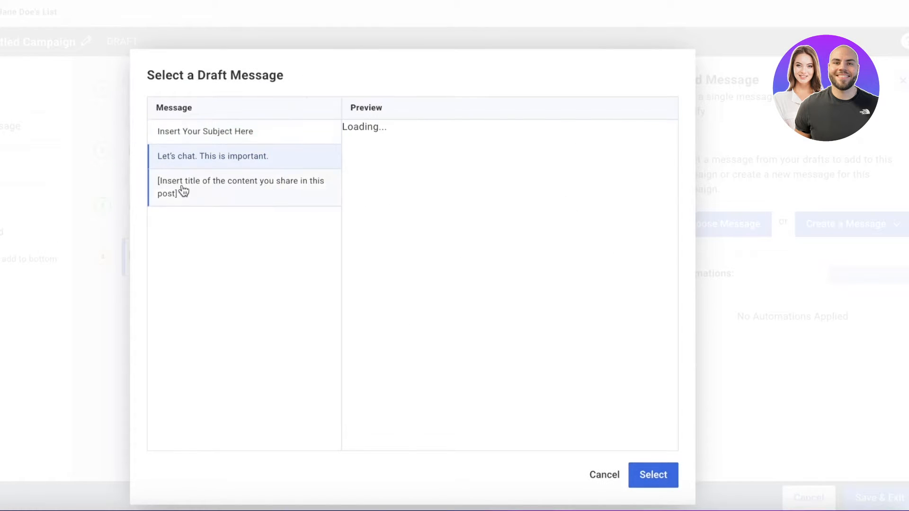
{"action": "left_click", "coordinate": [187, 136]}
{"action": "left_click", "coordinate": [191, 158]}
{"action": "left_click", "coordinate": [194, 190]}
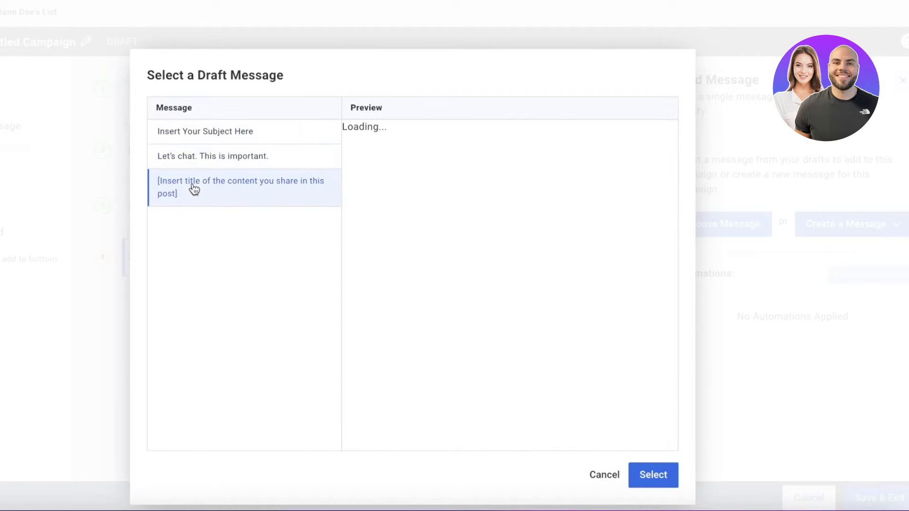
{"action": "left_click", "coordinate": [205, 160]}
{"action": "left_click", "coordinate": [660, 478]}
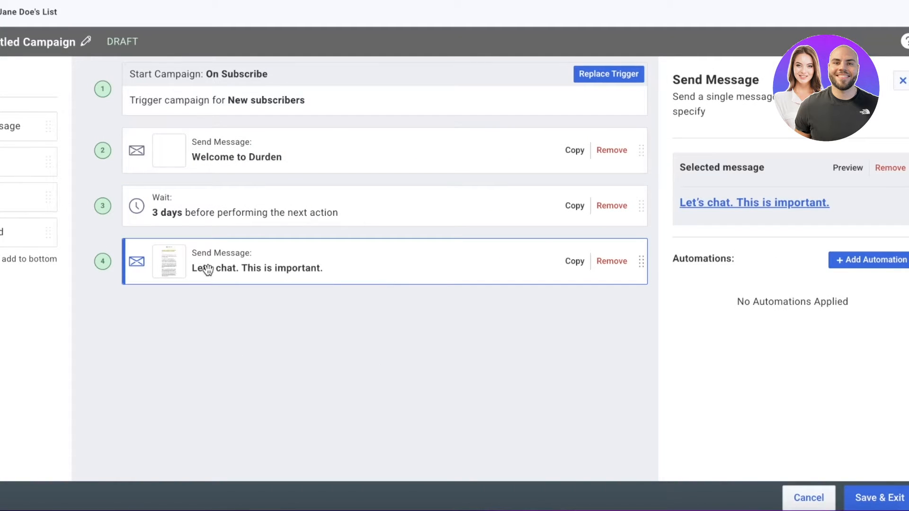
Replace step 4 with the '[Insert title of the content you share in this post]' draft
{"action": "left_click", "coordinate": [611, 261]}
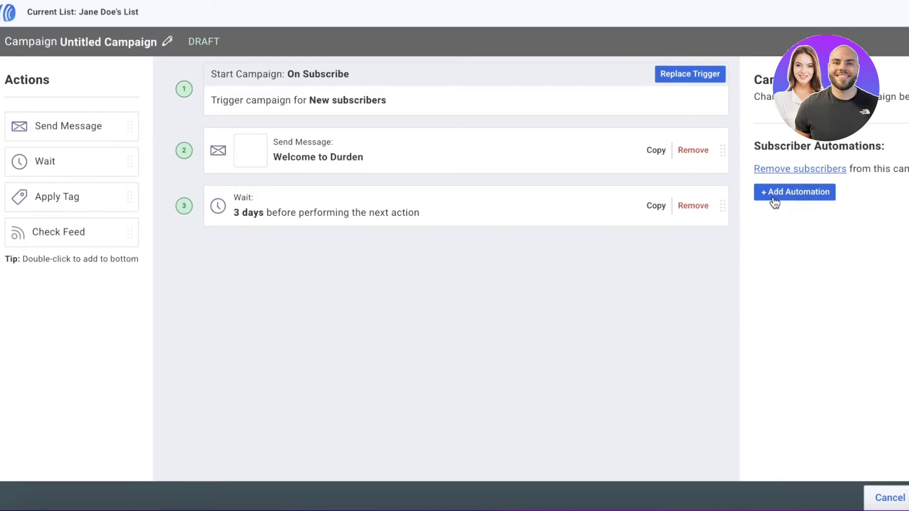
{"action": "left_click_drag", "start_coordinate": [78, 126], "coordinate": [346, 303]}
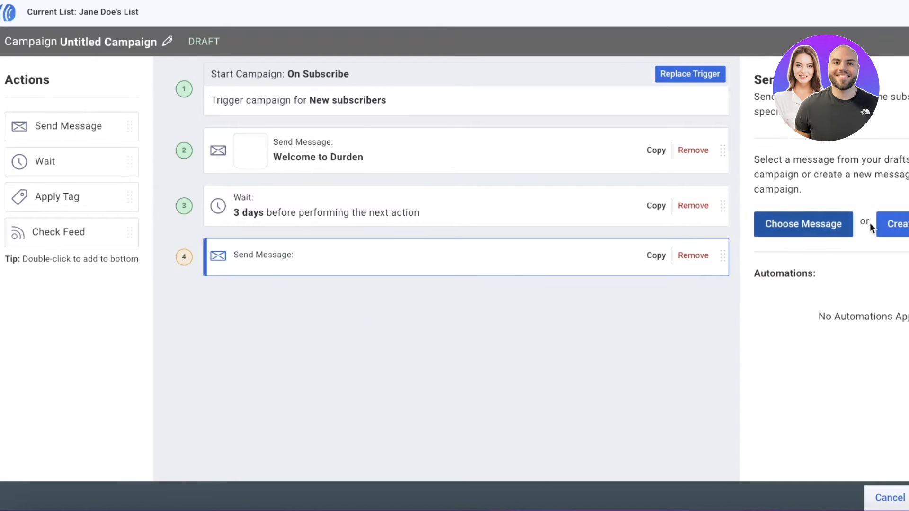
{"action": "left_click", "coordinate": [827, 227]}
{"action": "left_click", "coordinate": [271, 202]}
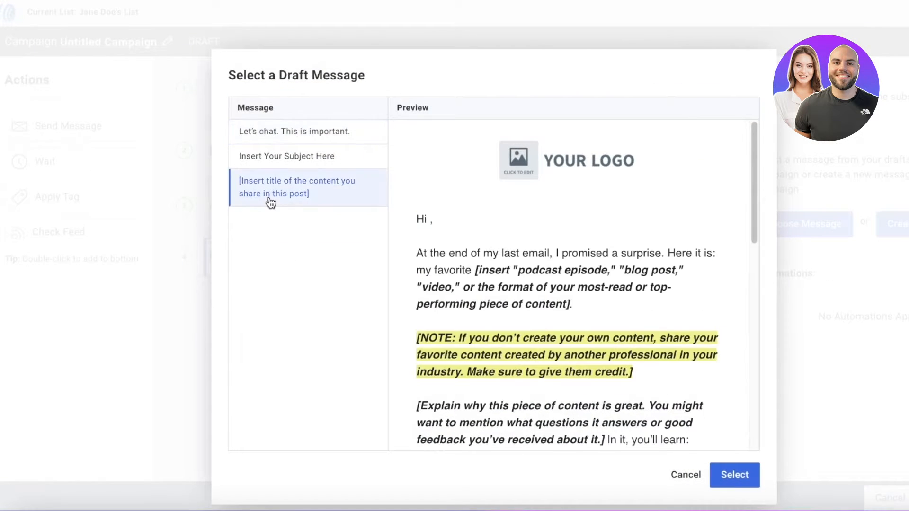
{"action": "left_click", "coordinate": [733, 476]}
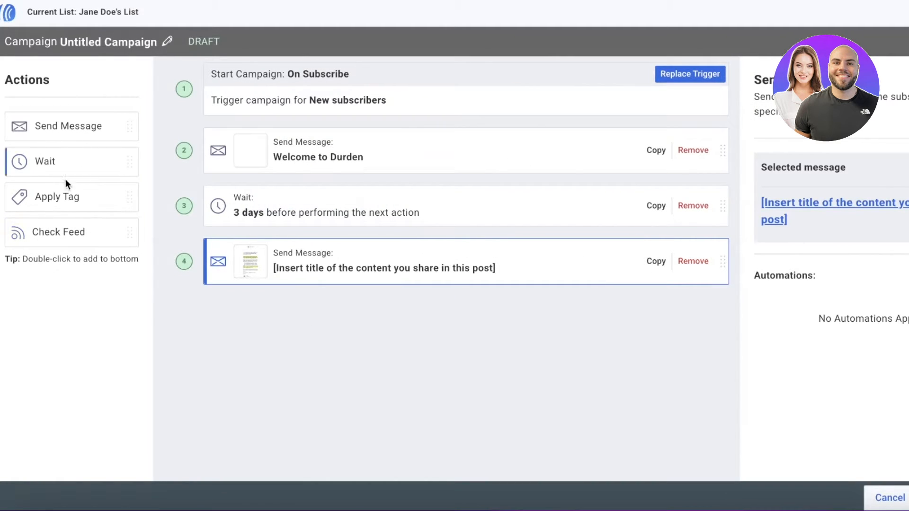
{"action": "left_click_drag", "start_coordinate": [57, 231], "coordinate": [388, 360]}
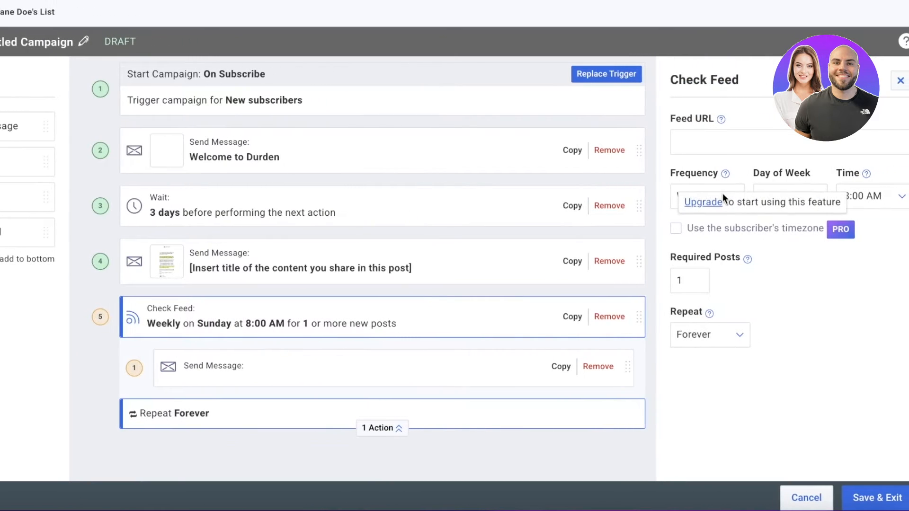
{"action": "left_click", "coordinate": [765, 196]}
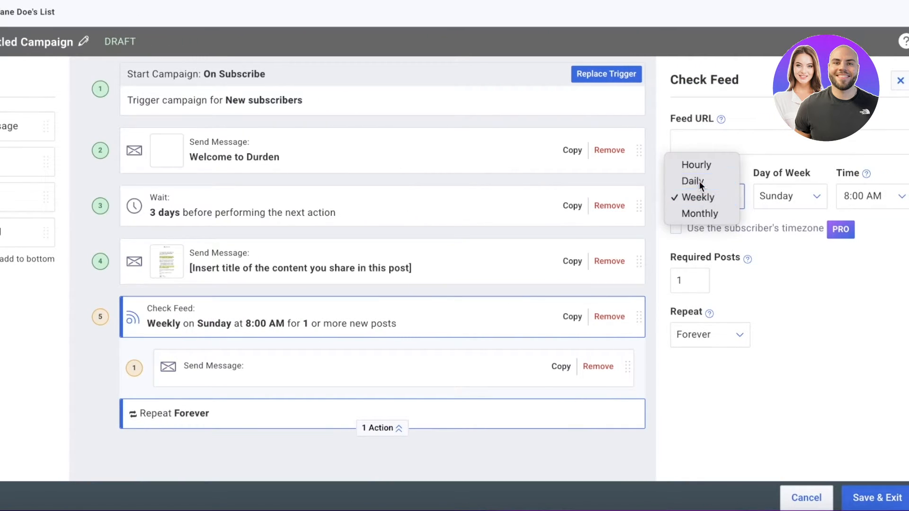
{"action": "left_click", "coordinate": [699, 180]}
{"action": "left_click", "coordinate": [794, 199]}
{"action": "left_click", "coordinate": [785, 265]}
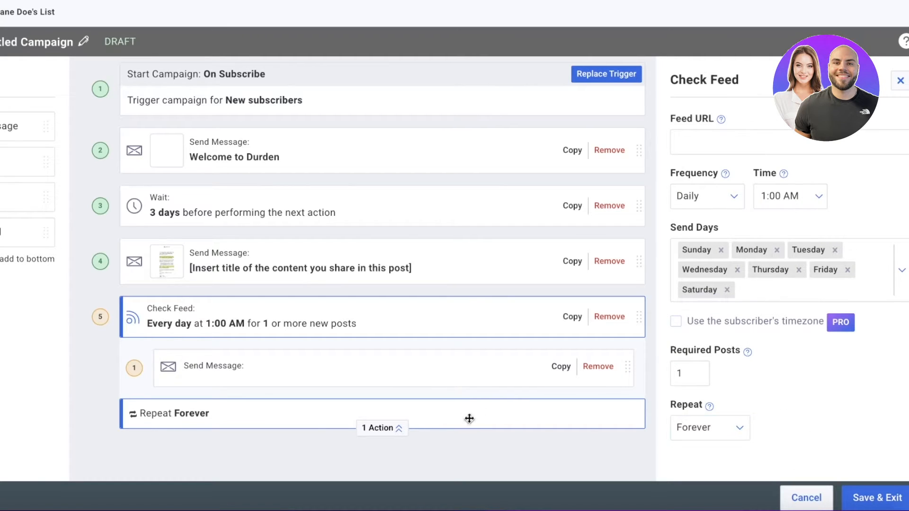
{"action": "left_click", "coordinate": [384, 427]}
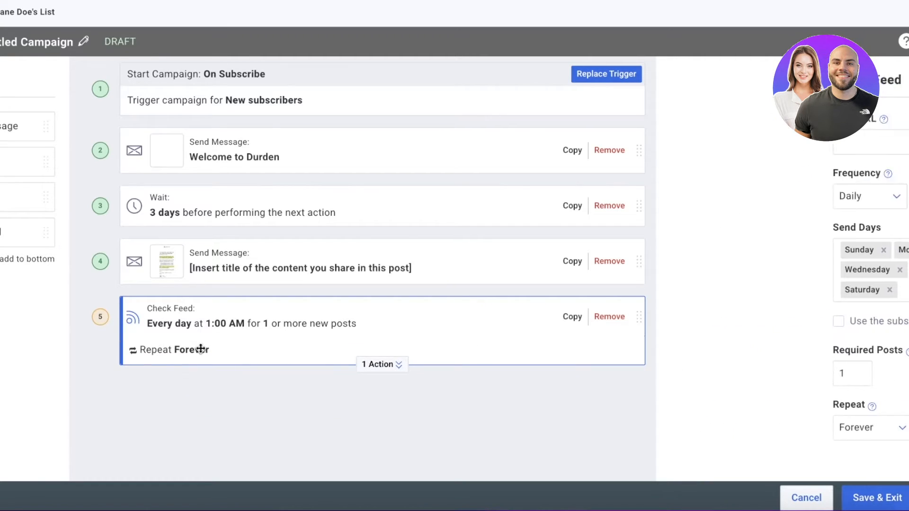
{"action": "left_click_drag", "start_coordinate": [5, 169], "coordinate": [224, 432]}
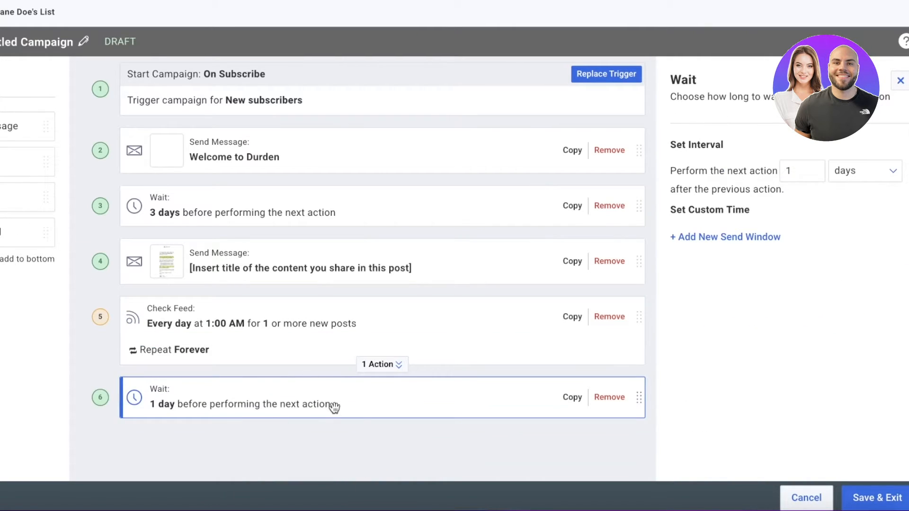
{"action": "left_click", "coordinate": [859, 173]}
{"action": "left_click", "coordinate": [858, 172]}
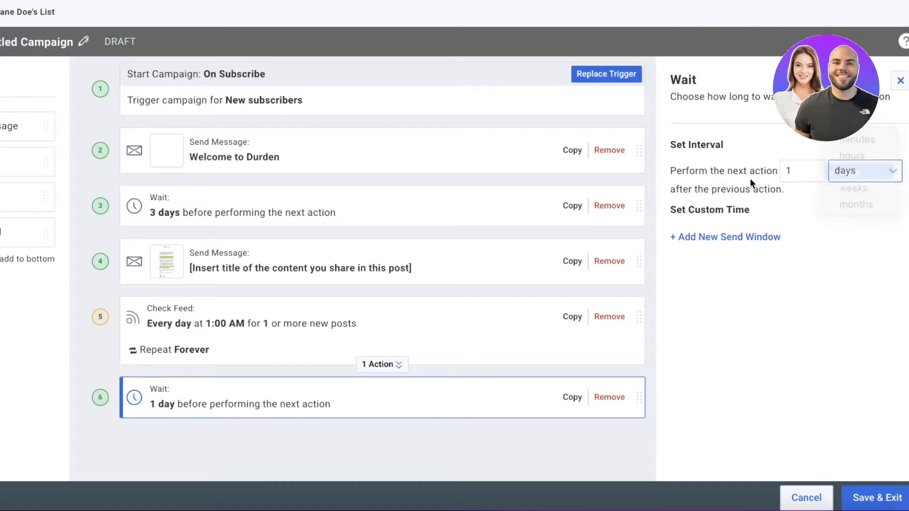
{"action": "left_click_drag", "start_coordinate": [19, 129], "coordinate": [298, 490]}
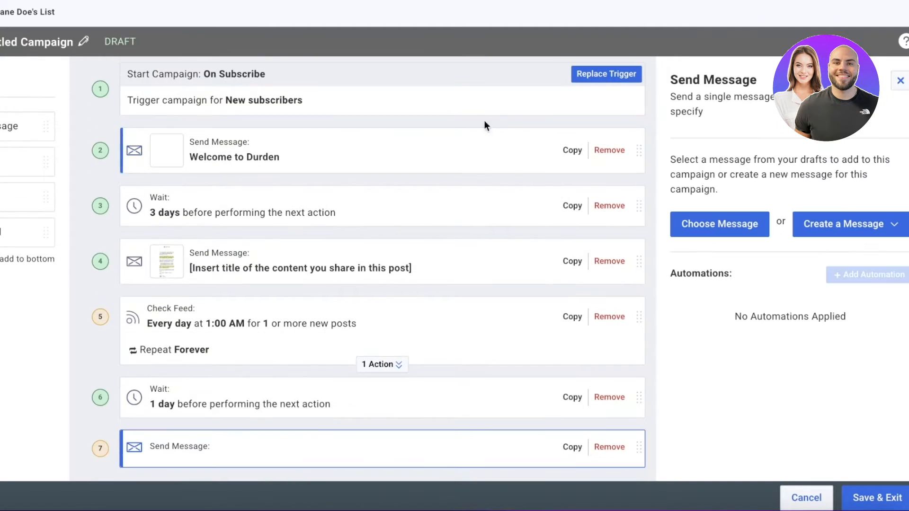
{"action": "left_click", "coordinate": [609, 448]}
{"action": "left_click", "coordinate": [609, 398]}
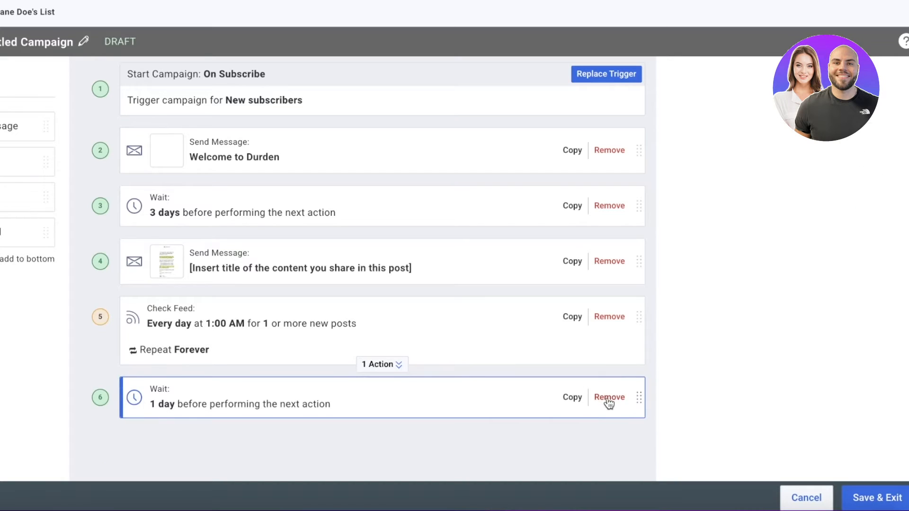
{"action": "left_click", "coordinate": [617, 322]}
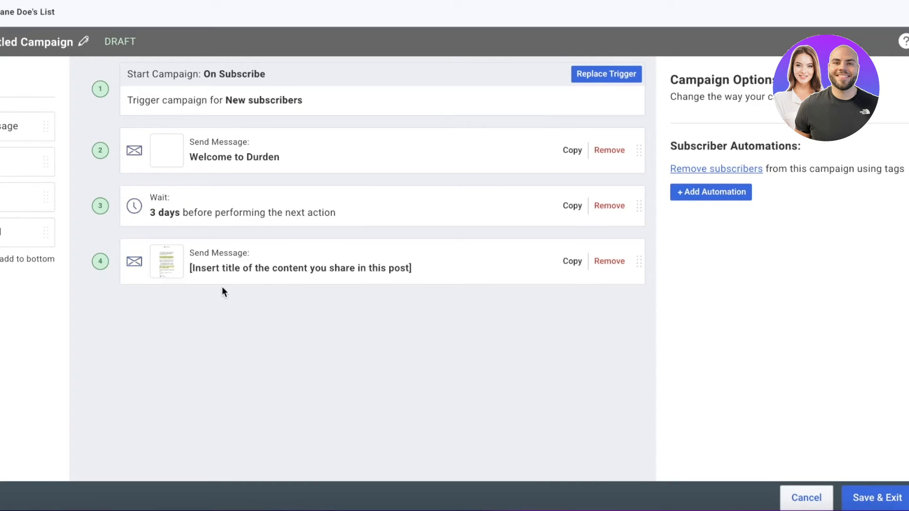
Add an Apply Tag step with 'newly subscribed customers', then an empty Send Message step below
{"action": "left_click_drag", "start_coordinate": [28, 231], "coordinate": [209, 371]}
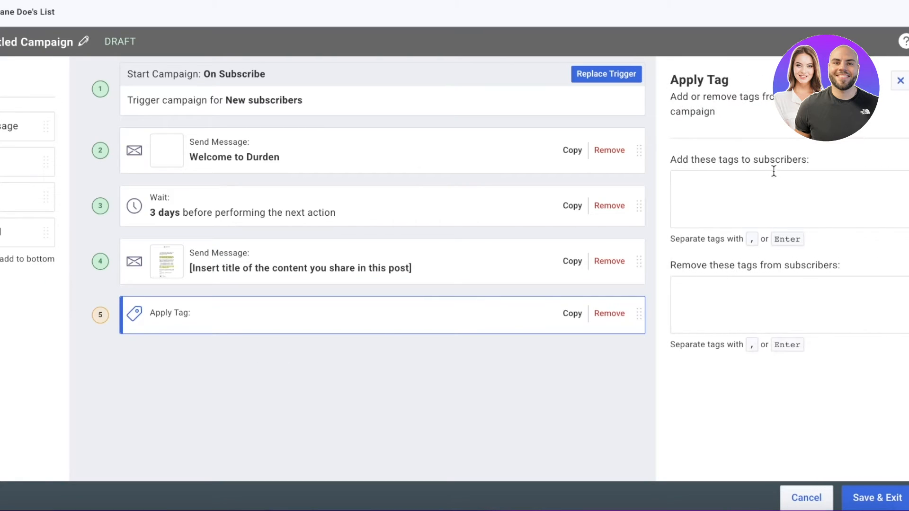
{"action": "left_click", "coordinate": [772, 176]}
{"action": "type", "text": "newly subscribed custo"}
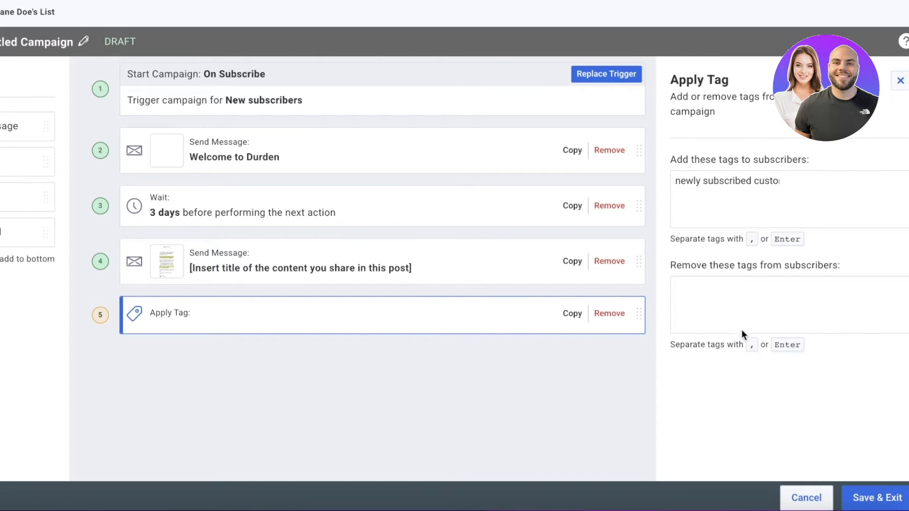
{"action": "type", "text": "mers"}
{"action": "left_click", "coordinate": [300, 413]}
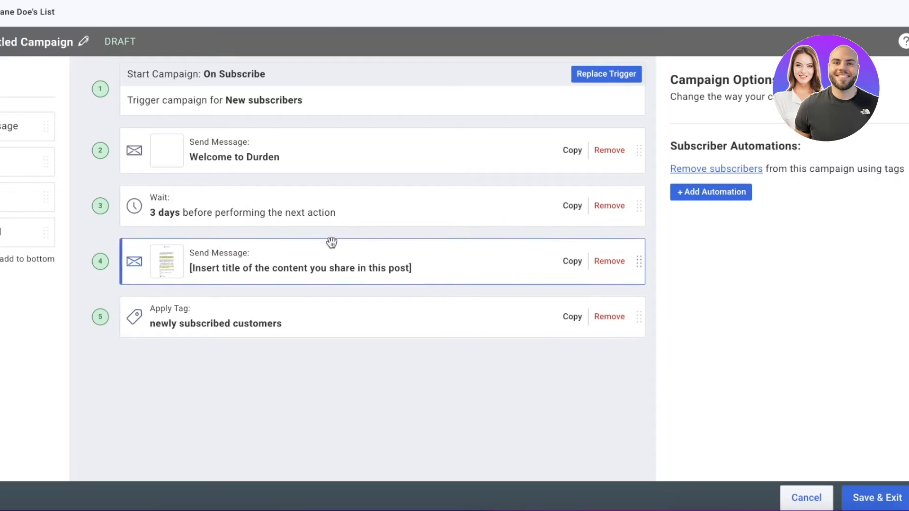
{"action": "left_click_drag", "start_coordinate": [24, 126], "coordinate": [233, 413]}
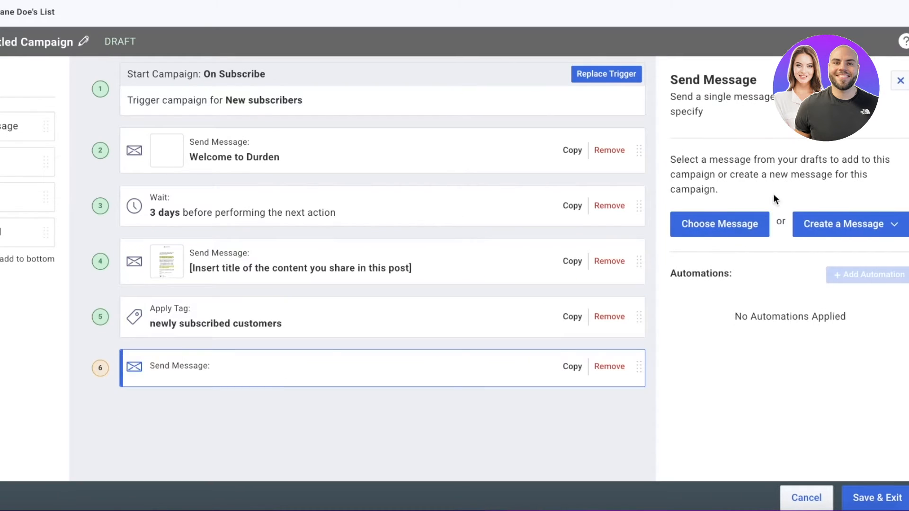
Create a new Drag & Drop Email Builder message for step 6 and open it for editing
{"action": "left_click", "coordinate": [849, 217]}
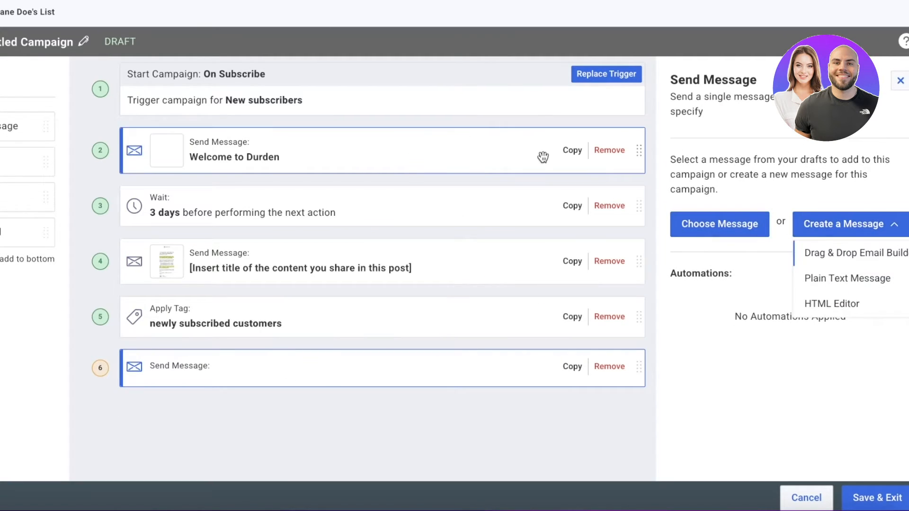
{"action": "left_click", "coordinate": [841, 255]}
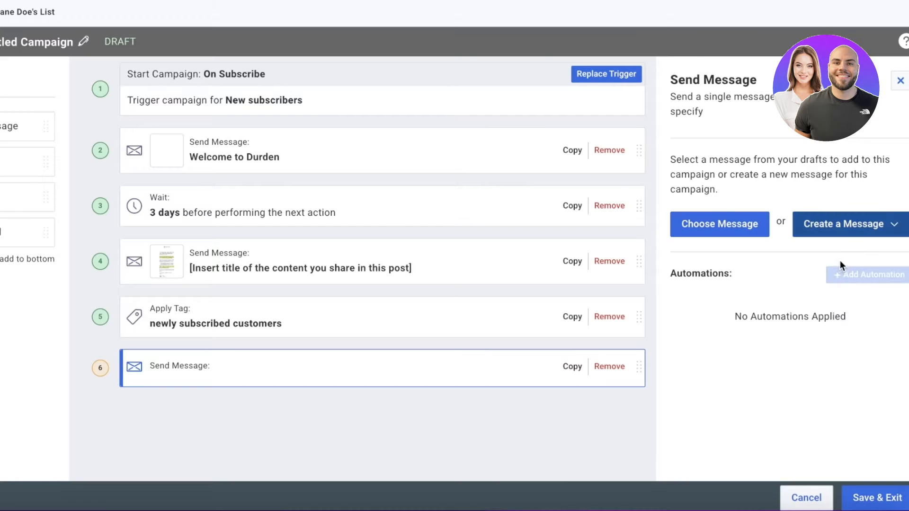
{"action": "left_click", "coordinate": [706, 201]}
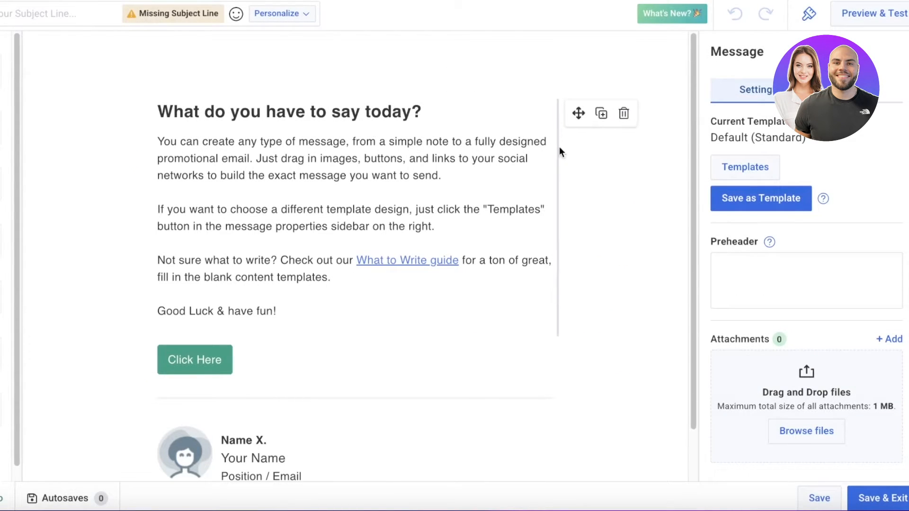
{"action": "left_click", "coordinate": [253, 96]}
Enter the subject 'Buy before stock Runs Out!' and save the email
{"action": "left_click", "coordinate": [61, 8]}
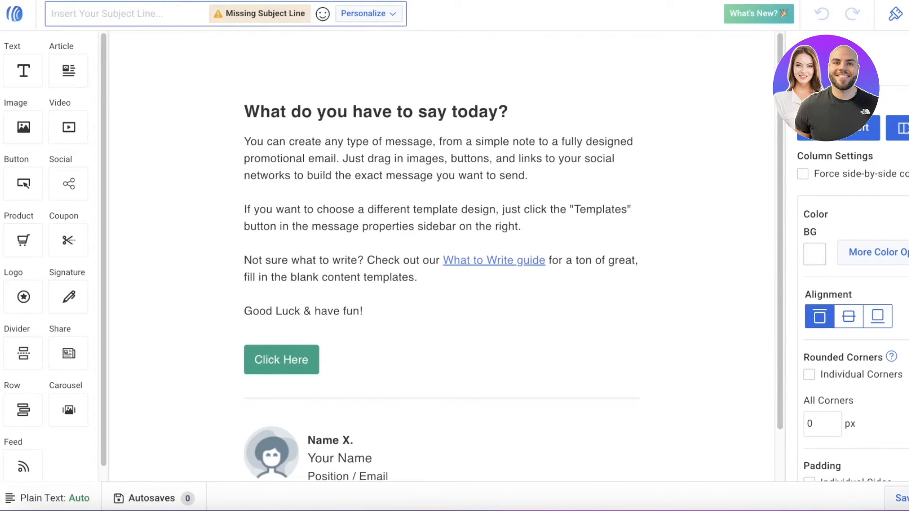
{"action": "type", "text": "Buy before stock Runs Out!"}
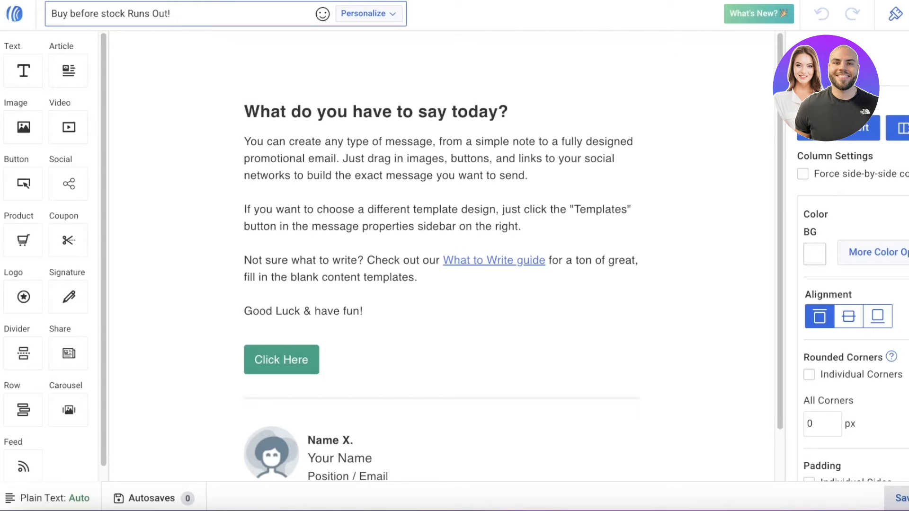
{"action": "left_click", "coordinate": [898, 498]}
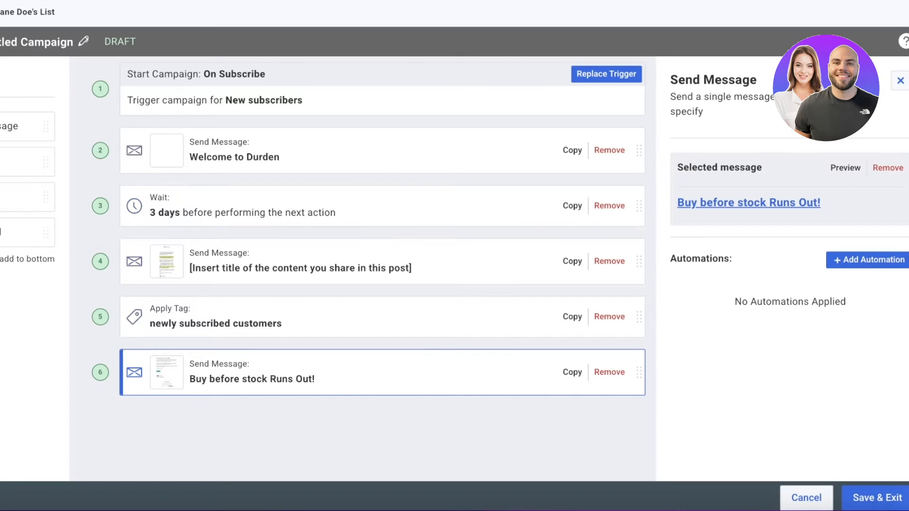
Add a seventh Apply Tag step that removes the tag 'new', then save and exit the campaign
{"action": "left_click_drag", "start_coordinate": [24, 232], "coordinate": [251, 424]}
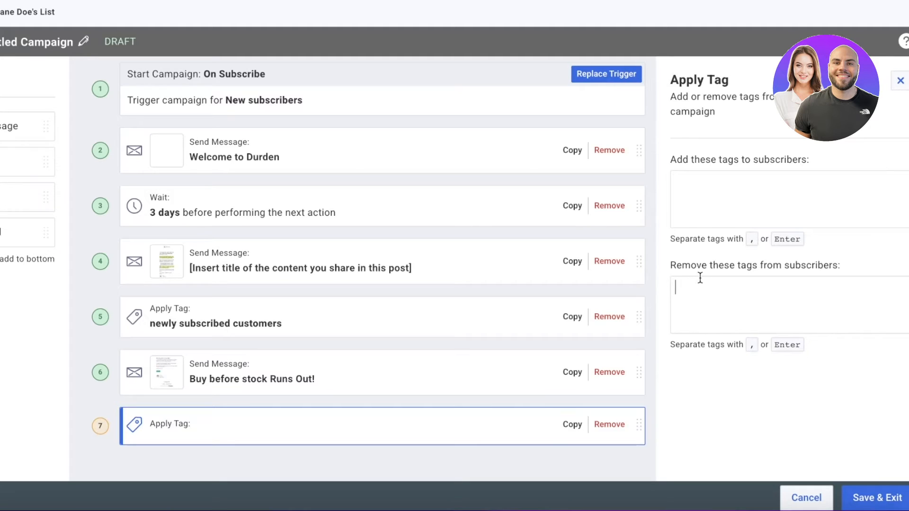
{"action": "left_click", "coordinate": [696, 293]}
{"action": "type", "text": "new"}
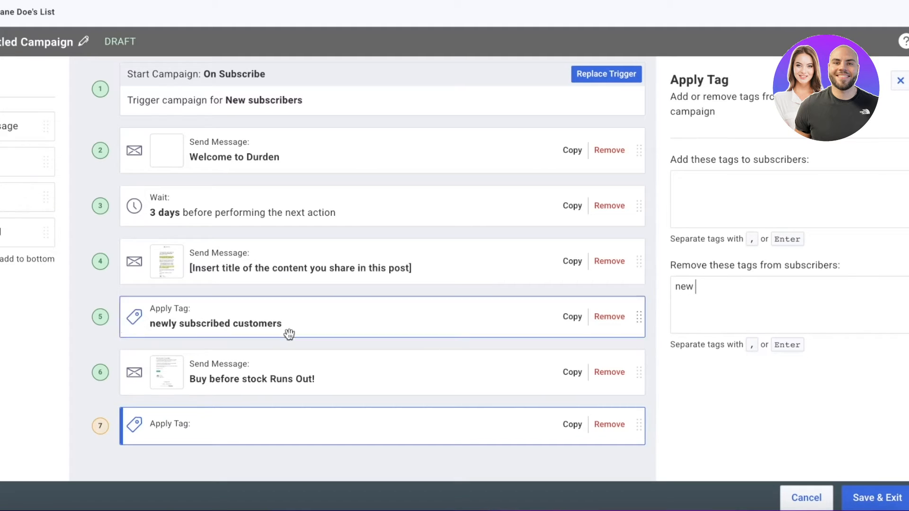
{"action": "left_click", "coordinate": [102, 336]}
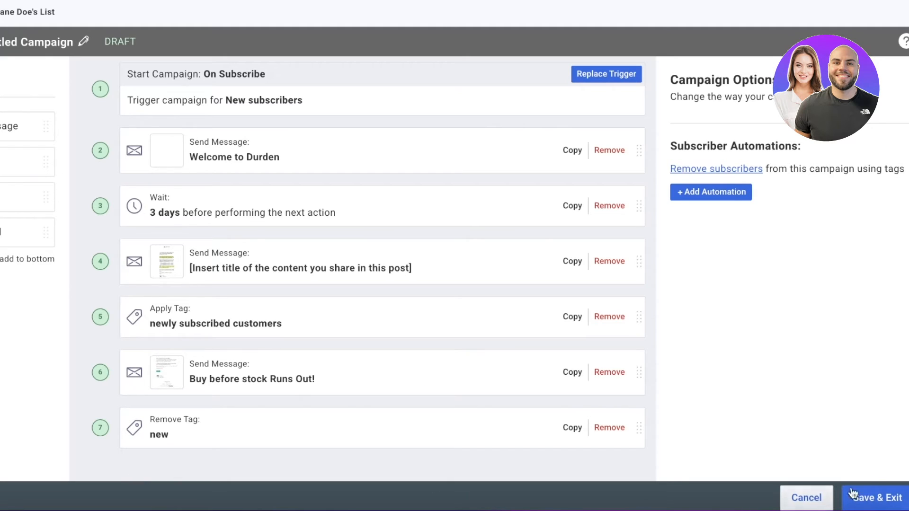
{"action": "left_click", "coordinate": [870, 494]}
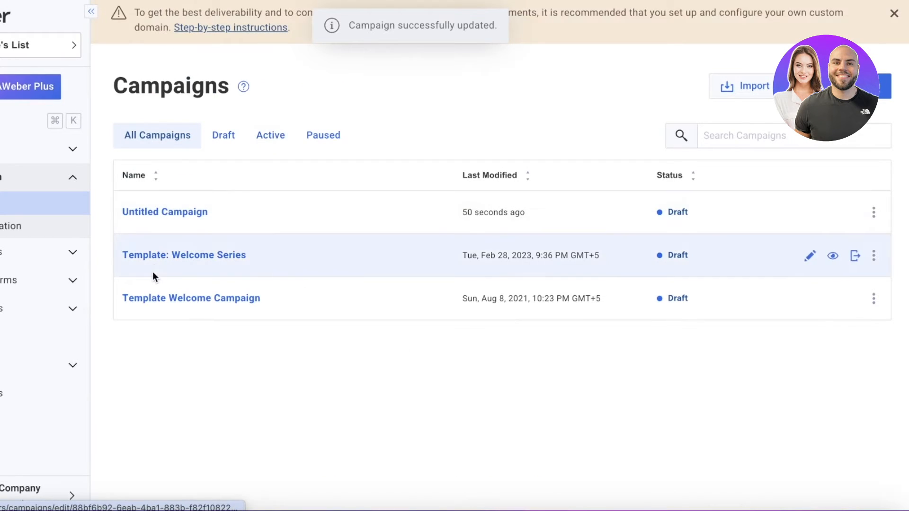
Open and cancel out of the Welcome Series and Welcome Campaign templates, then go to Messages
{"action": "left_click", "coordinate": [161, 256]}
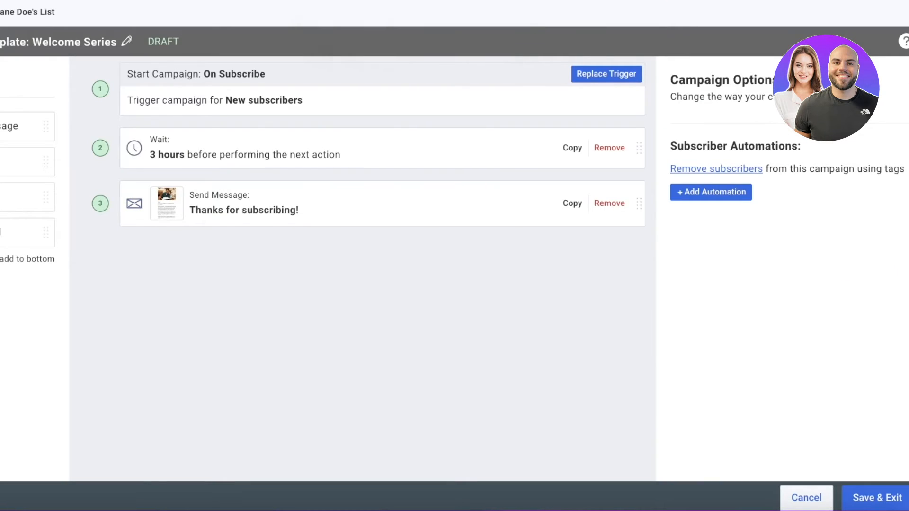
{"action": "left_click", "coordinate": [796, 487]}
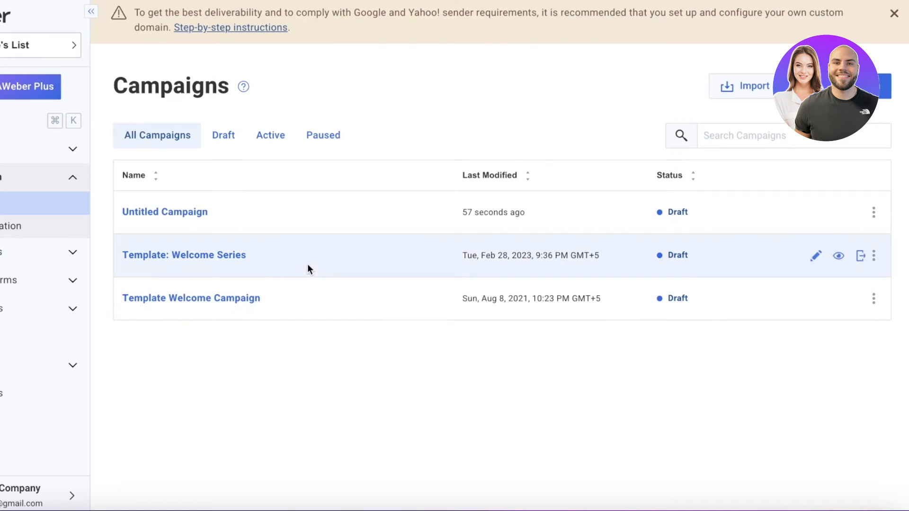
{"action": "left_click", "coordinate": [189, 303]}
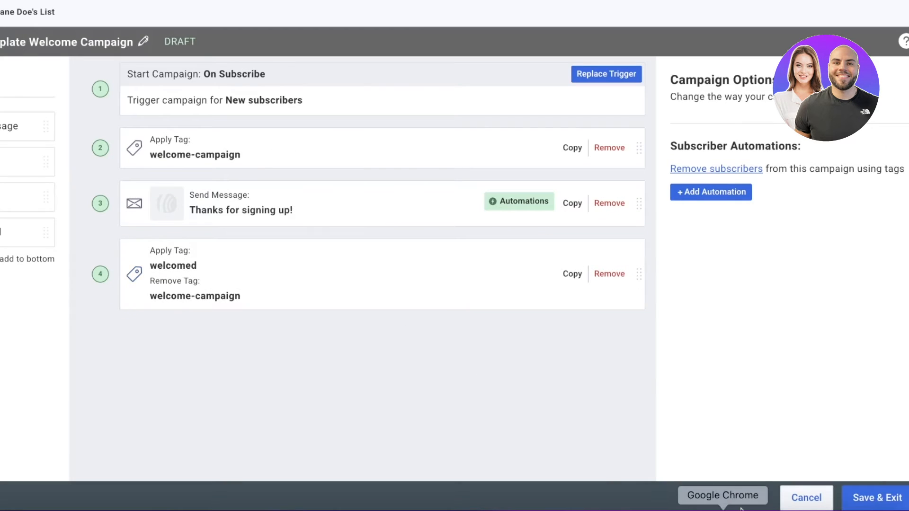
{"action": "left_click", "coordinate": [794, 499]}
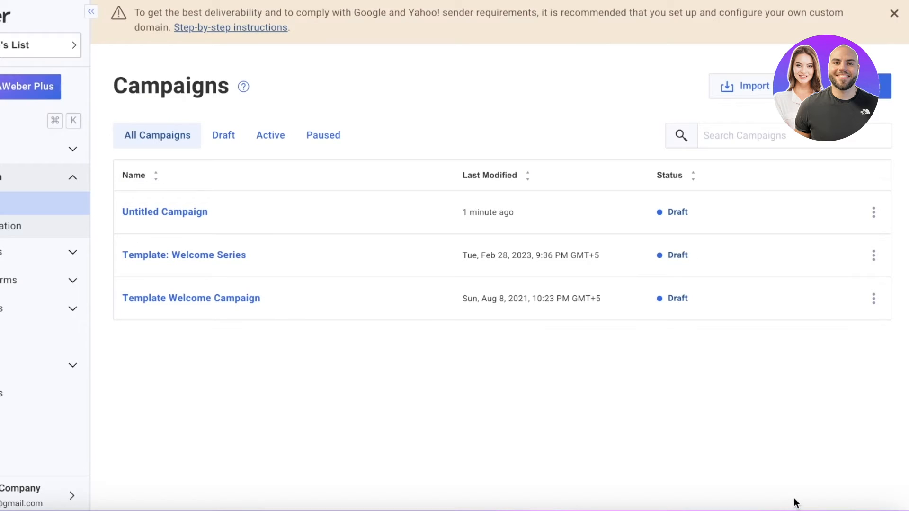
{"action": "left_click", "coordinate": [8, 143]}
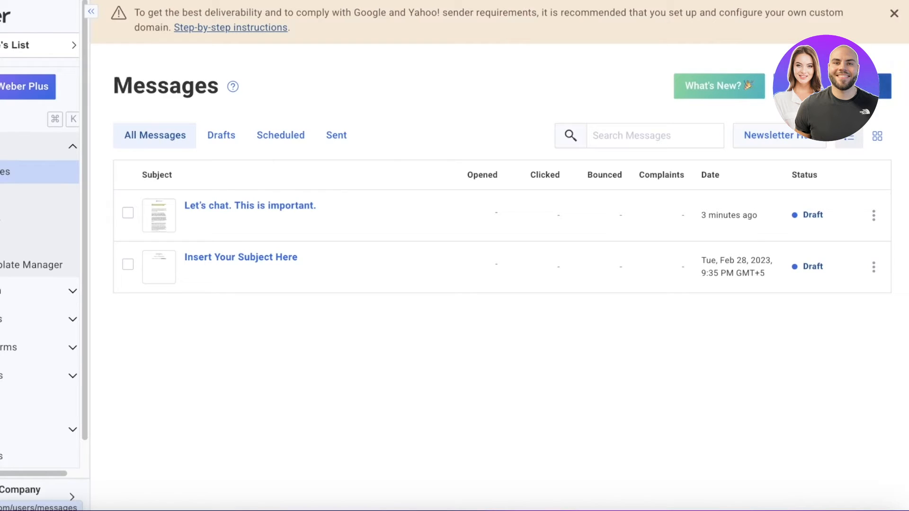
Create a new standalone message in the Drag & Drop Editor
{"action": "left_click", "coordinate": [883, 86]}
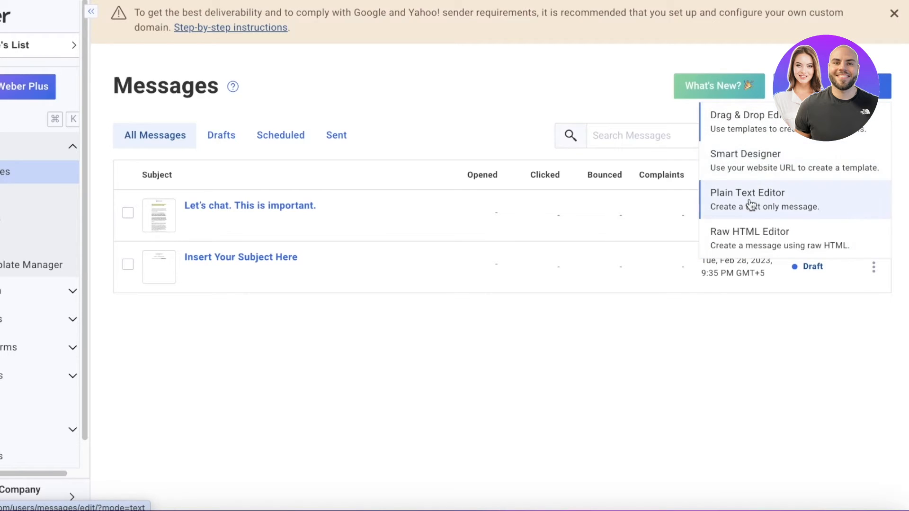
{"action": "left_click", "coordinate": [758, 114]}
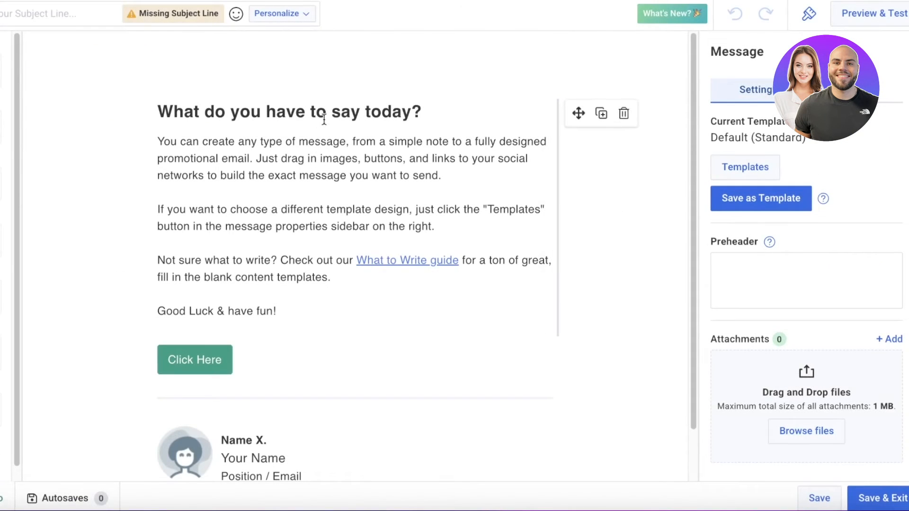
Change the email heading to 'We are styling our top picks for the summer'
{"action": "left_click", "coordinate": [231, 114]}
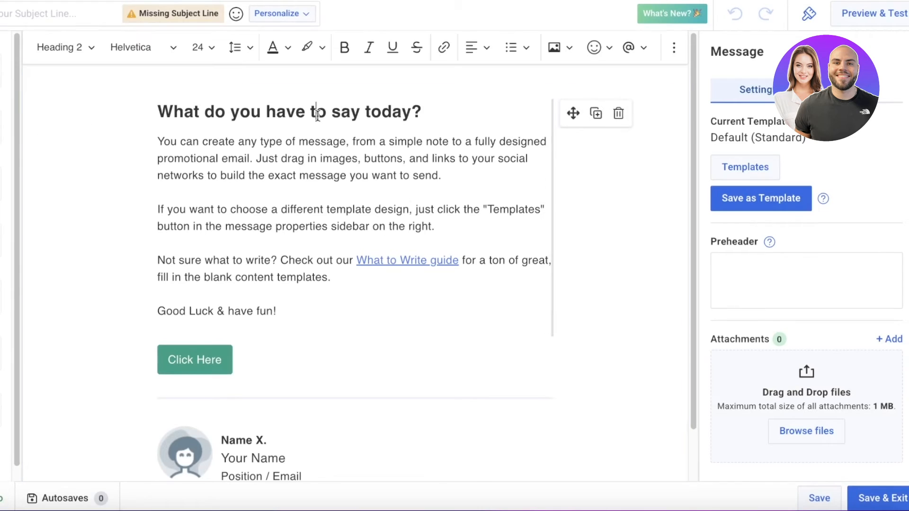
{"action": "triple_click", "coordinate": [189, 99]}
{"action": "type", "text": "We"}
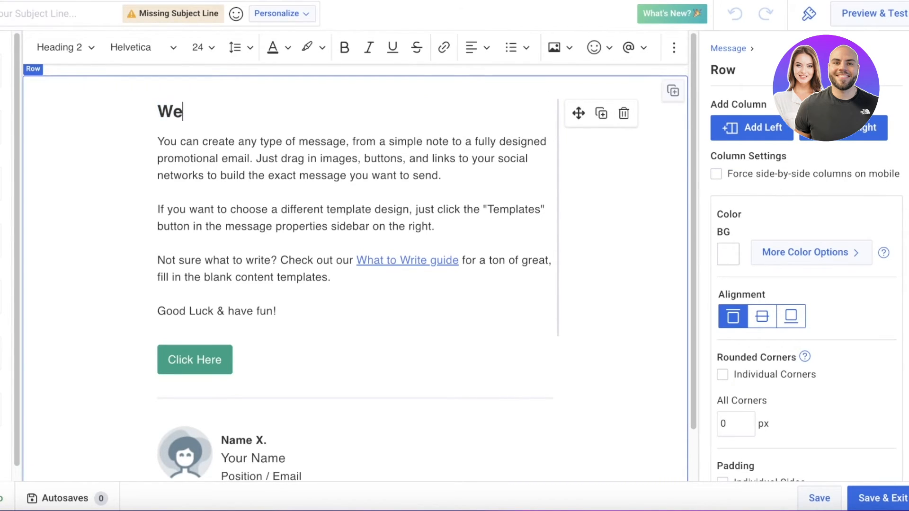
{"action": "type", "text": "ling"}
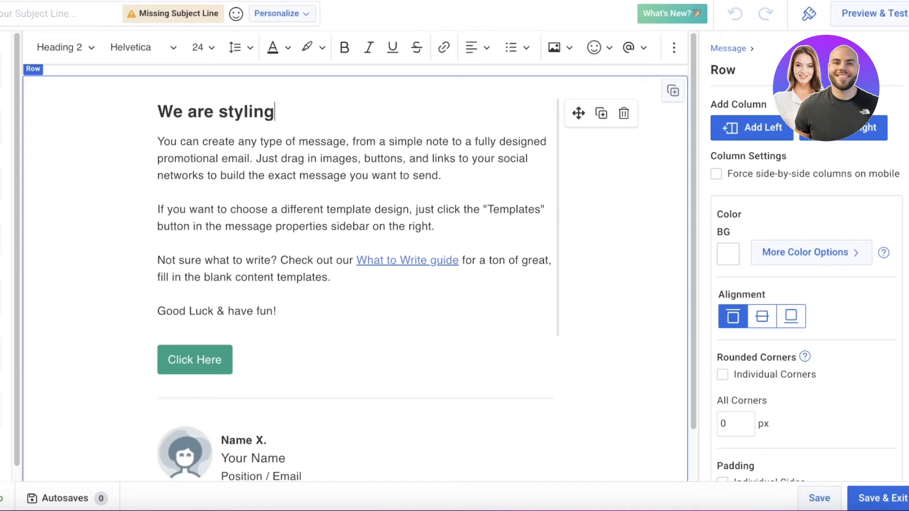
{"action": "type", "text": " our t"}
{"action": "key", "text": "BackSpace"}
{"action": "type", "text": "r top p"}
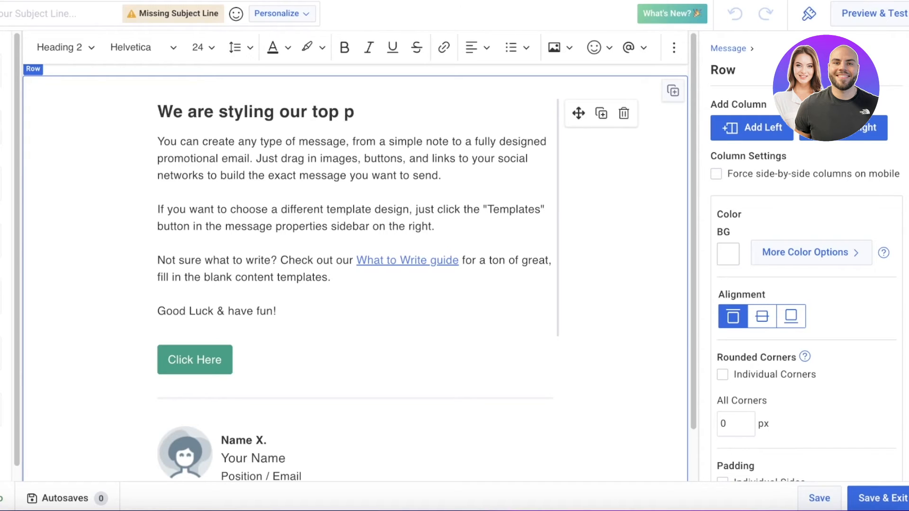
{"action": "type", "text": "icks for the summer"}
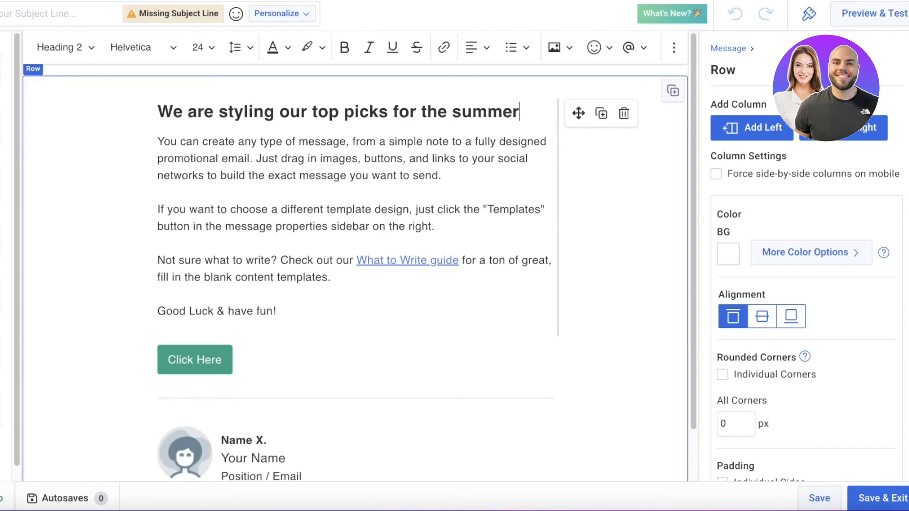
Delete the default placeholder body paragraphs
{"action": "left_click_drag", "start_coordinate": [196, 160], "coordinate": [198, 175]}
{"action": "left_click_drag", "start_coordinate": [157, 142], "coordinate": [408, 286]}
{"action": "key", "text": "BackSpace"}
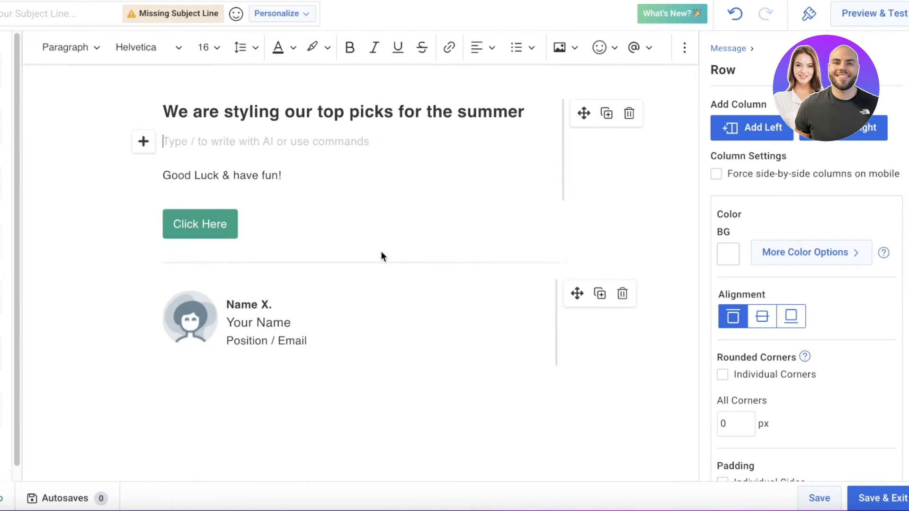
Generate an AI draft from 'talk about fashion and our new floral printed line' and add it to the email
{"action": "left_click", "coordinate": [144, 142]}
{"action": "left_click", "coordinate": [181, 180]}
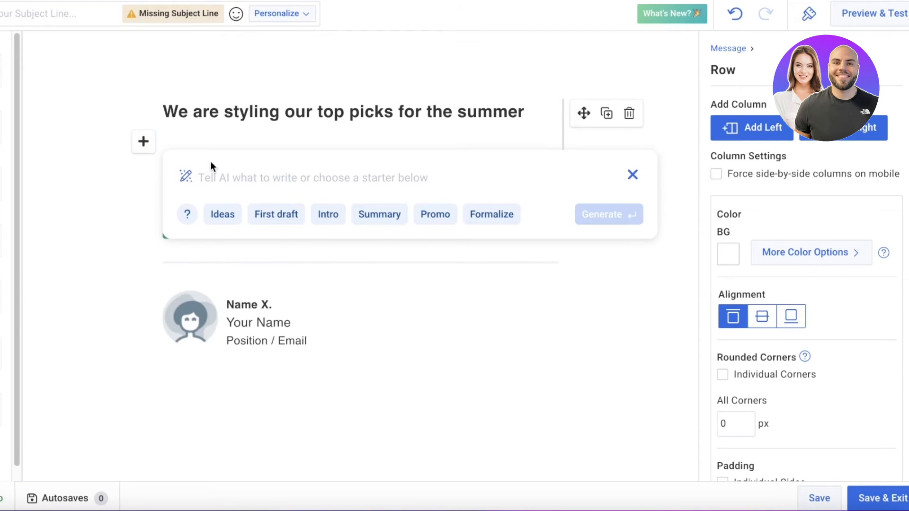
{"action": "type", "text": "talk a"}
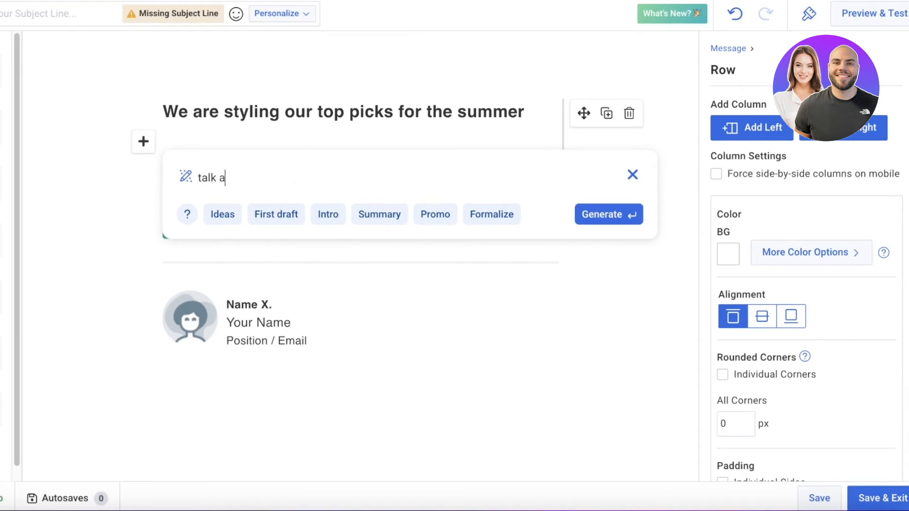
{"action": "type", "text": "bout fashion"}
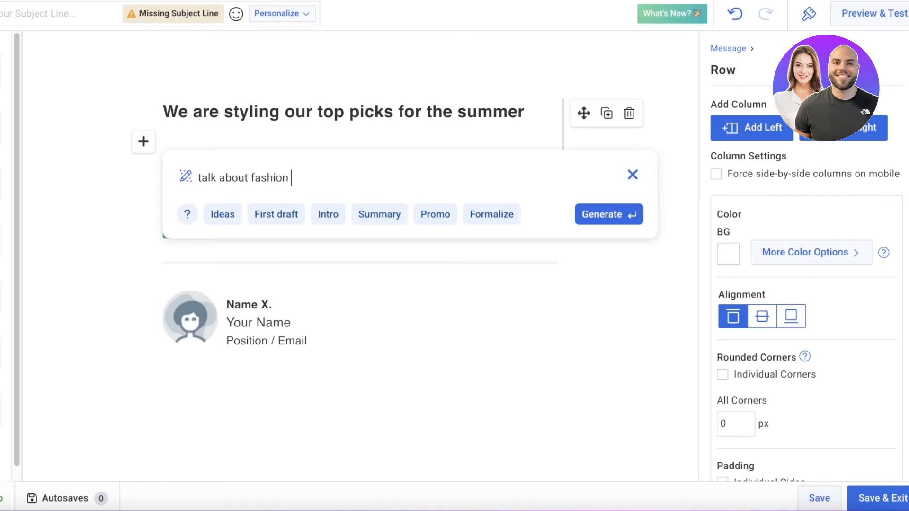
{"action": "type", "text": " and our new floral printed lin"}
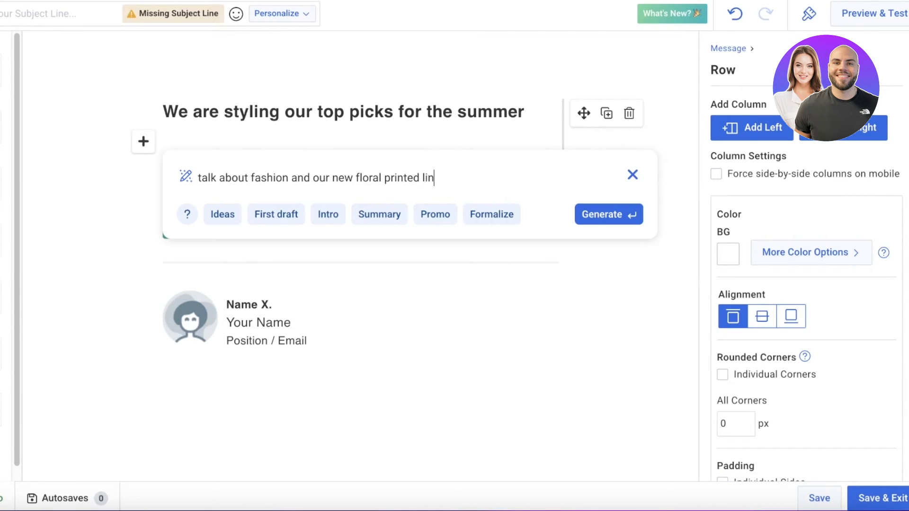
{"action": "type", "text": "e"}
{"action": "key", "text": "Return"}
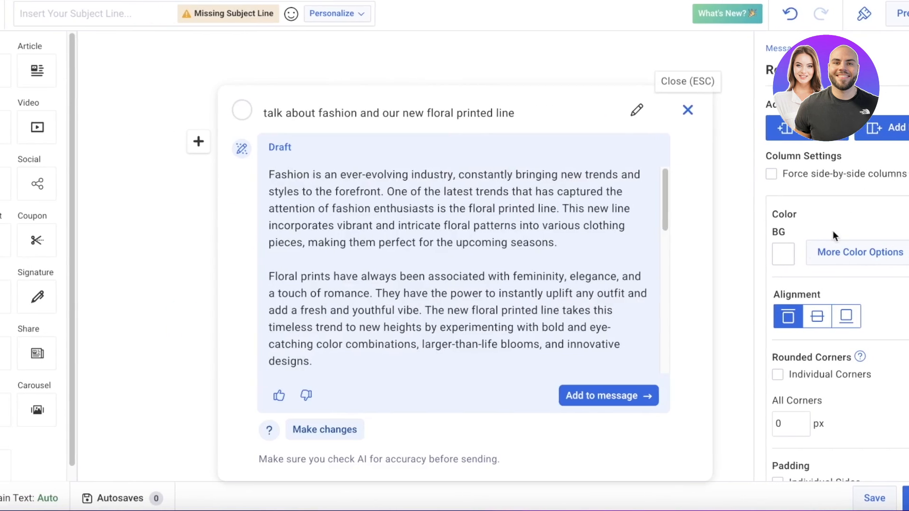
{"action": "left_click", "coordinate": [630, 413]}
{"action": "scroll", "coordinate": [417, 407], "scroll_direction": "down", "scroll_amount": 7}
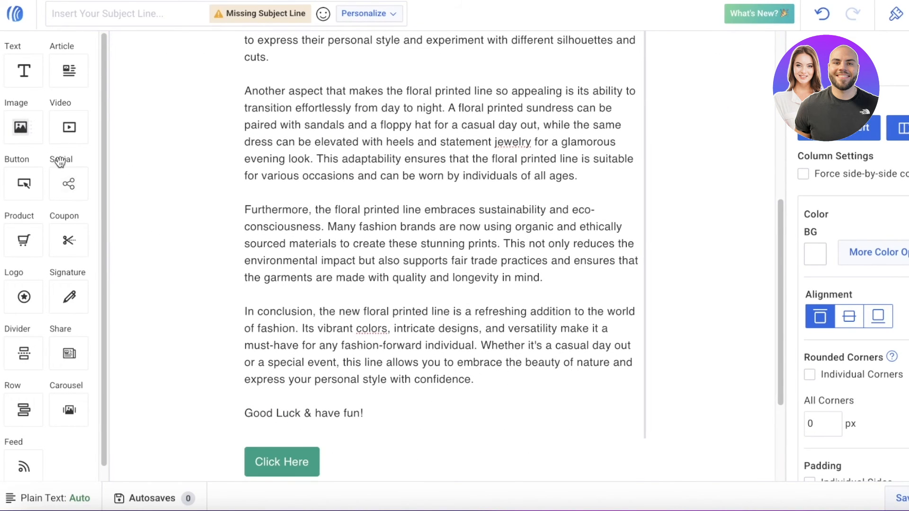
Add an image block below the conclusion and upload a webp picture from the Desktop
{"action": "left_click_drag", "start_coordinate": [61, 121], "coordinate": [309, 335]}
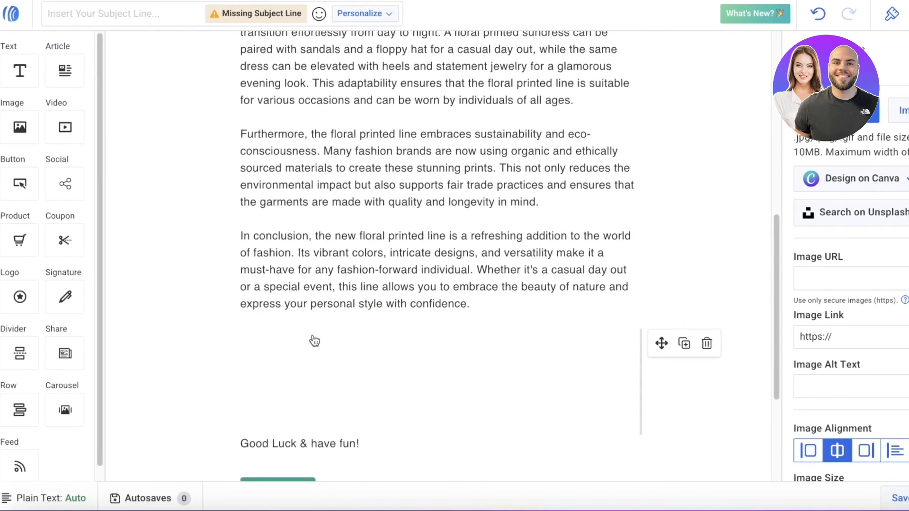
{"action": "scroll", "coordinate": [492, 284], "scroll_direction": "down", "scroll_amount": 3}
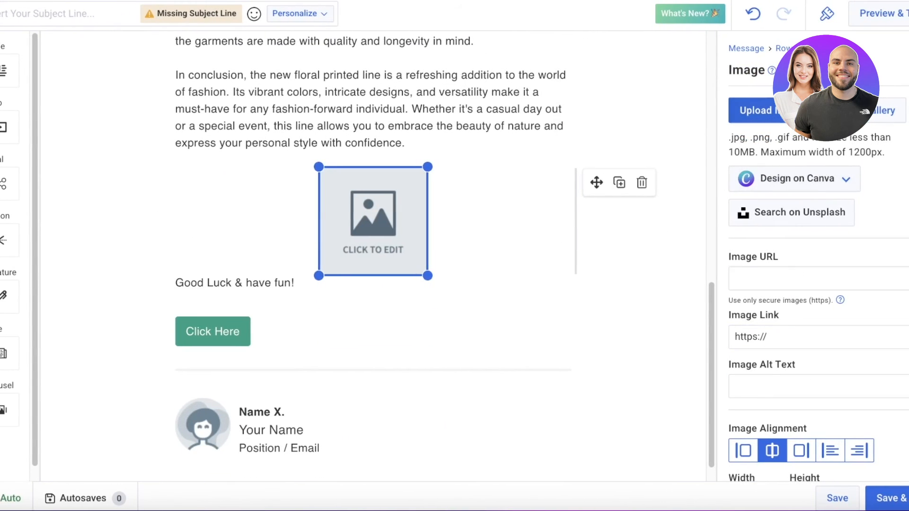
{"action": "left_click", "coordinate": [753, 111]}
{"action": "left_click", "coordinate": [225, 158]}
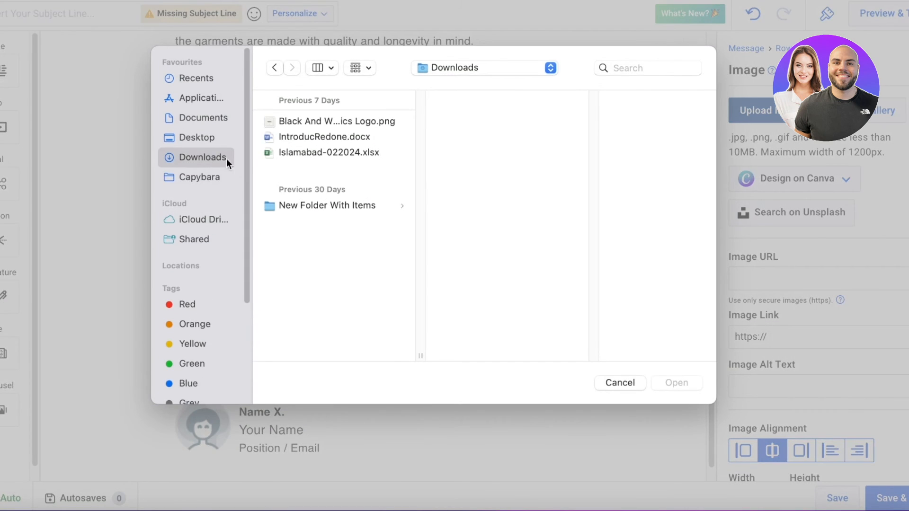
{"action": "left_click", "coordinate": [217, 137]}
{"action": "scroll", "coordinate": [306, 259], "scroll_direction": "down", "scroll_amount": 3}
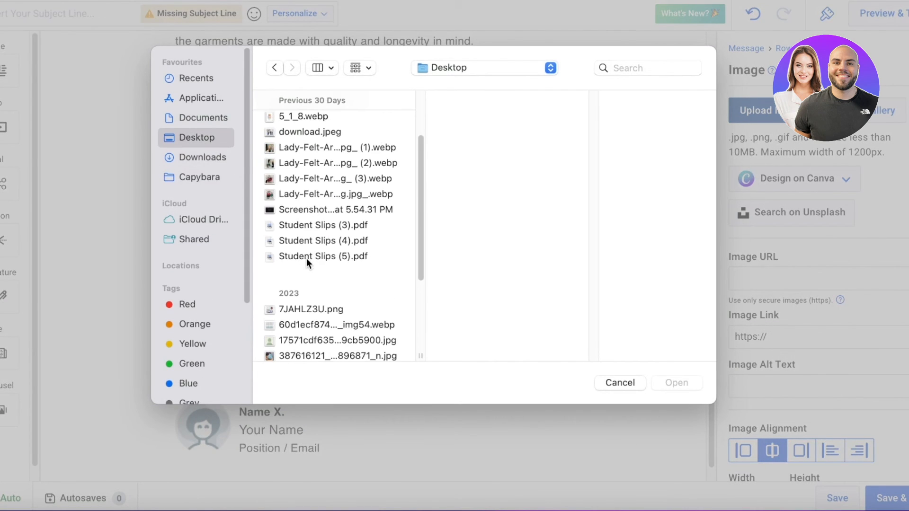
{"action": "left_click", "coordinate": [290, 162]}
{"action": "left_click", "coordinate": [679, 384]}
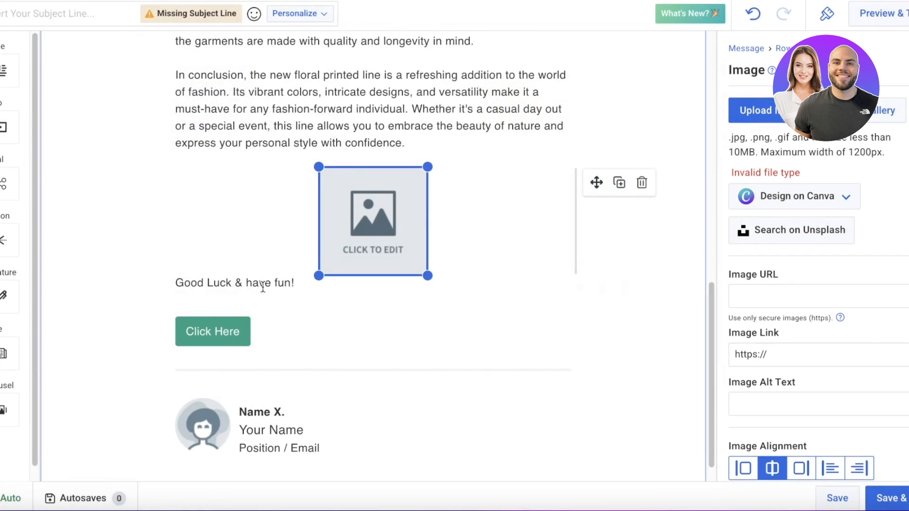
Resize the image to 340x340 and cancel a second webp upload attempt
{"action": "left_click_drag", "start_coordinate": [427, 221], "coordinate": [490, 331]}
{"action": "left_click", "coordinate": [771, 127]}
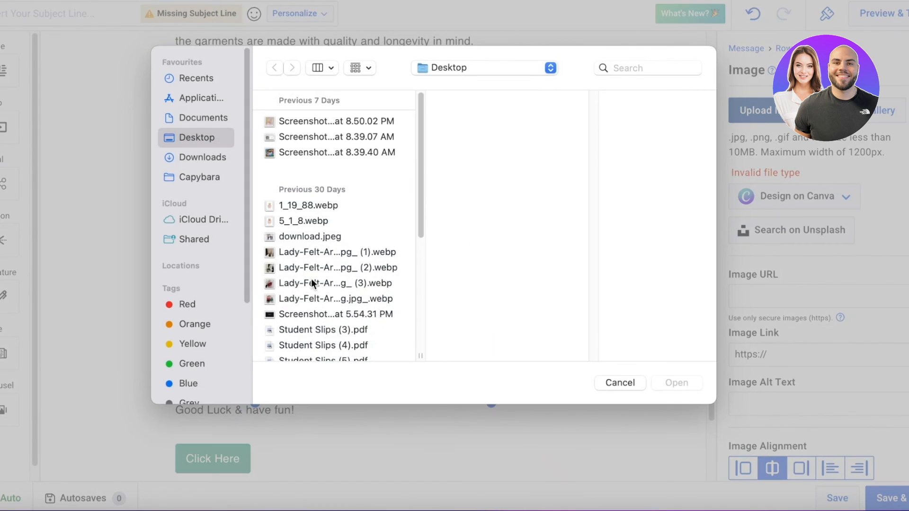
{"action": "left_click", "coordinate": [311, 278]}
{"action": "key", "text": "Return"}
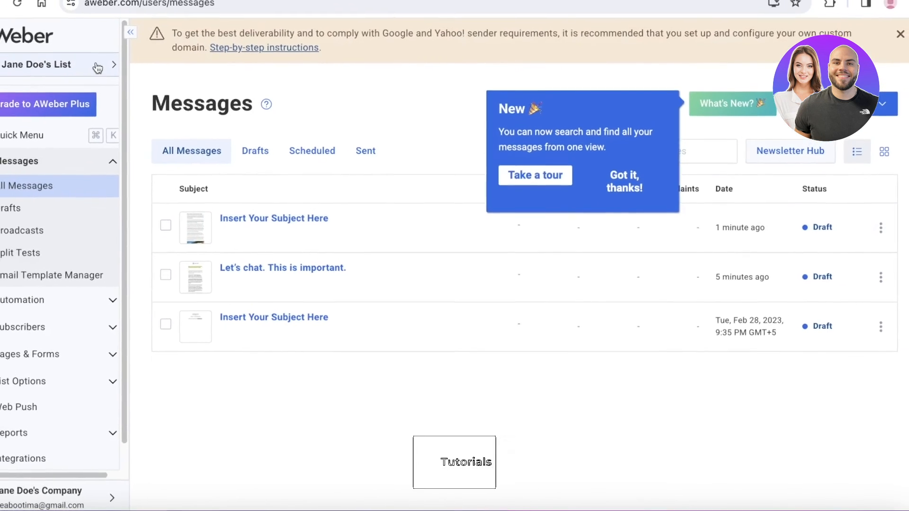
Scroll the All Messages list to find the new 'Insert Your Subject Here' draft
{"action": "scroll", "coordinate": [84, 298], "scroll_direction": "down", "scroll_amount": 1}
{"action": "scroll", "coordinate": [81, 318], "scroll_direction": "down", "scroll_amount": 1}
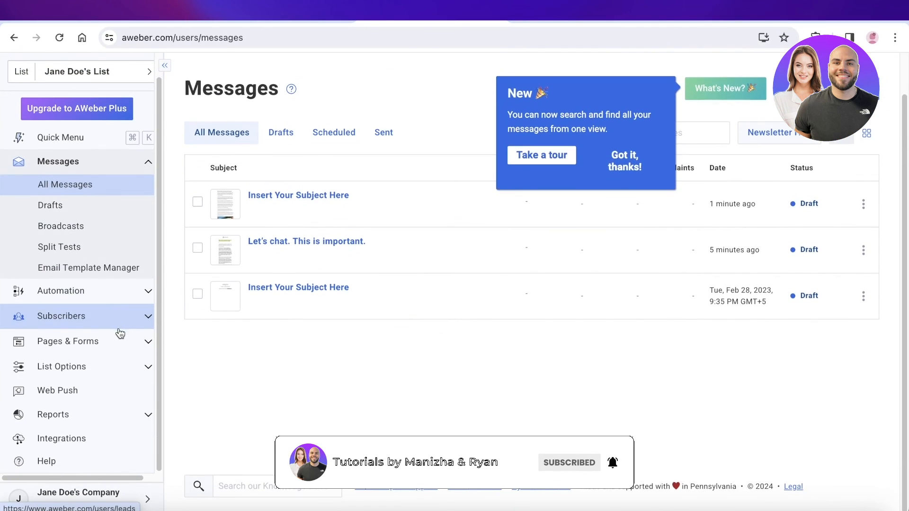